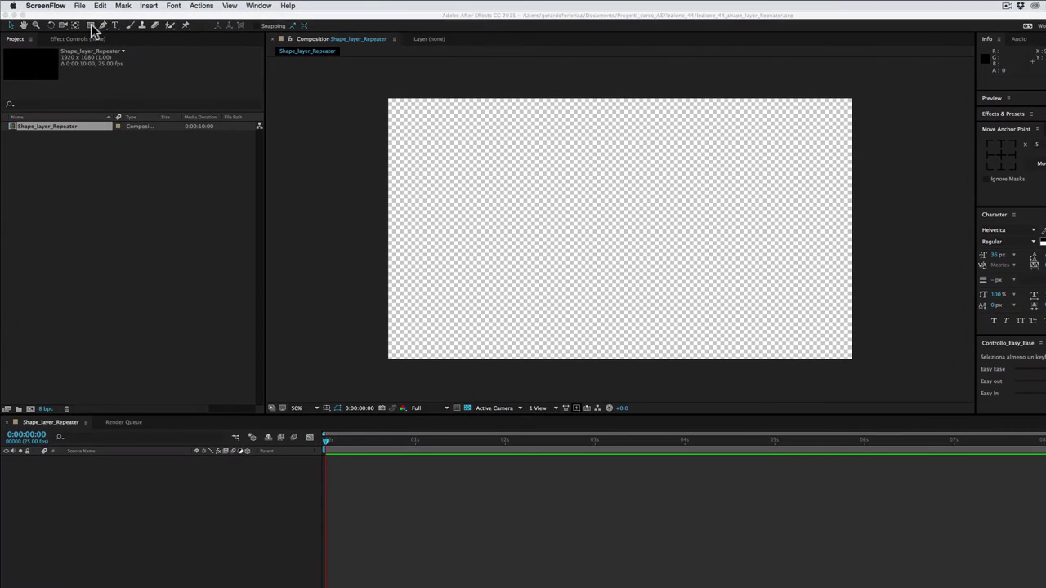
Draw a small red star in the composition's upper left with the Star Tool, creating Shape Layer 1
left_click(85, 24)
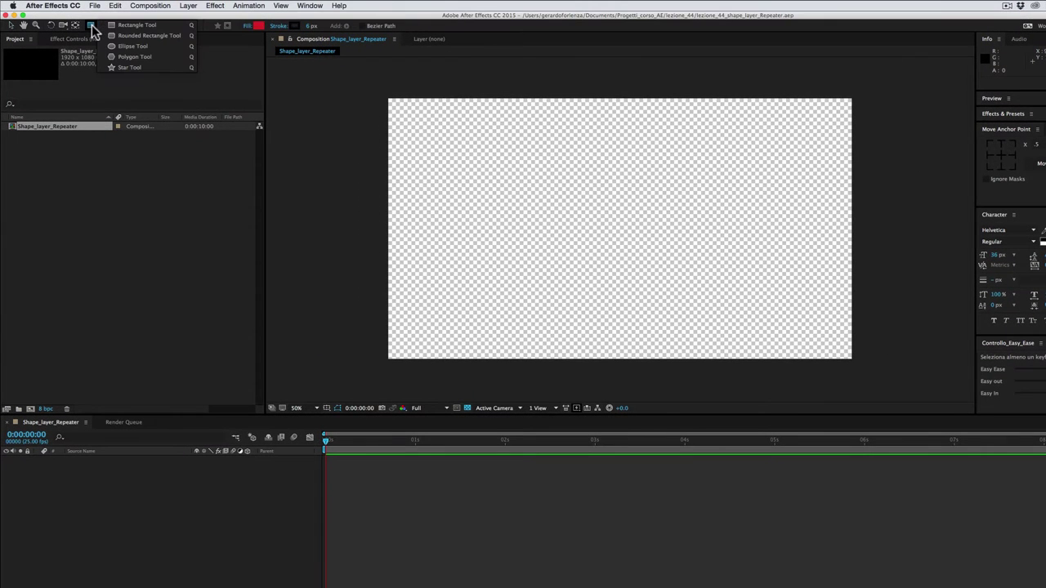
left_click(121, 68)
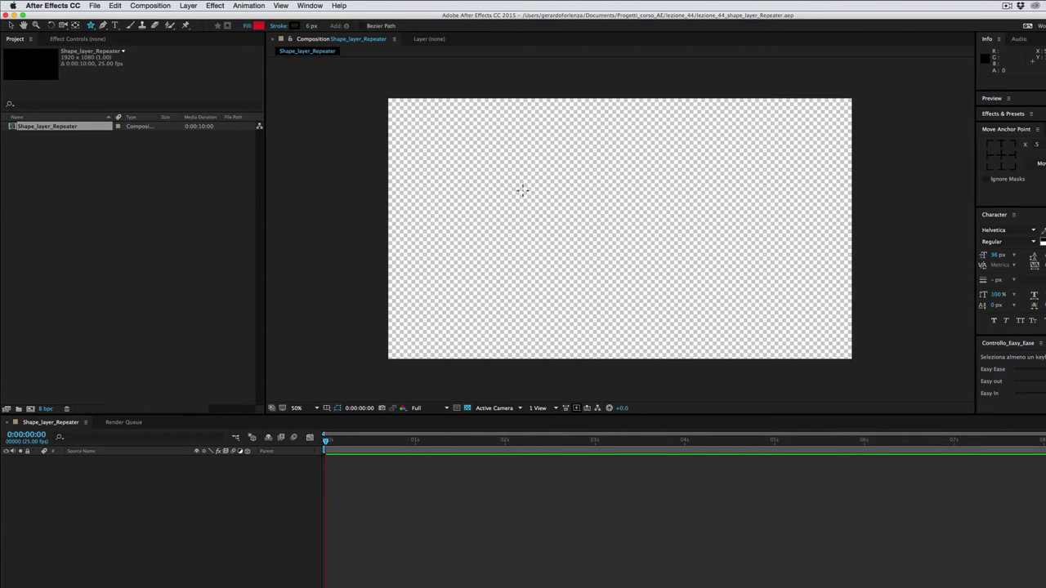
left_click_drag(524, 192, 540, 208)
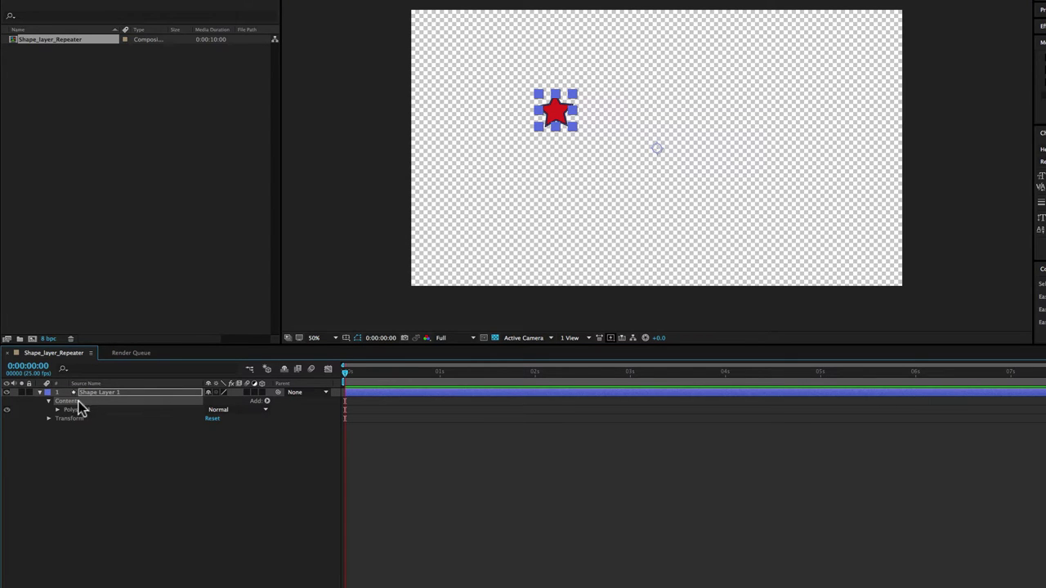
Add a Repeater to Shape Layer 1's Contents so the star repeats three times
left_click(265, 400)
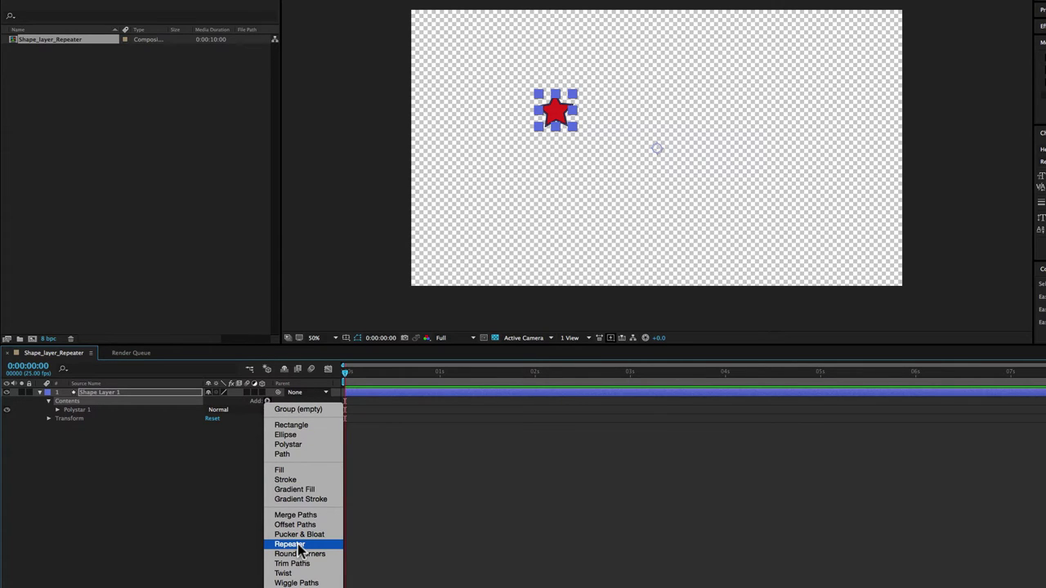
left_click(299, 546)
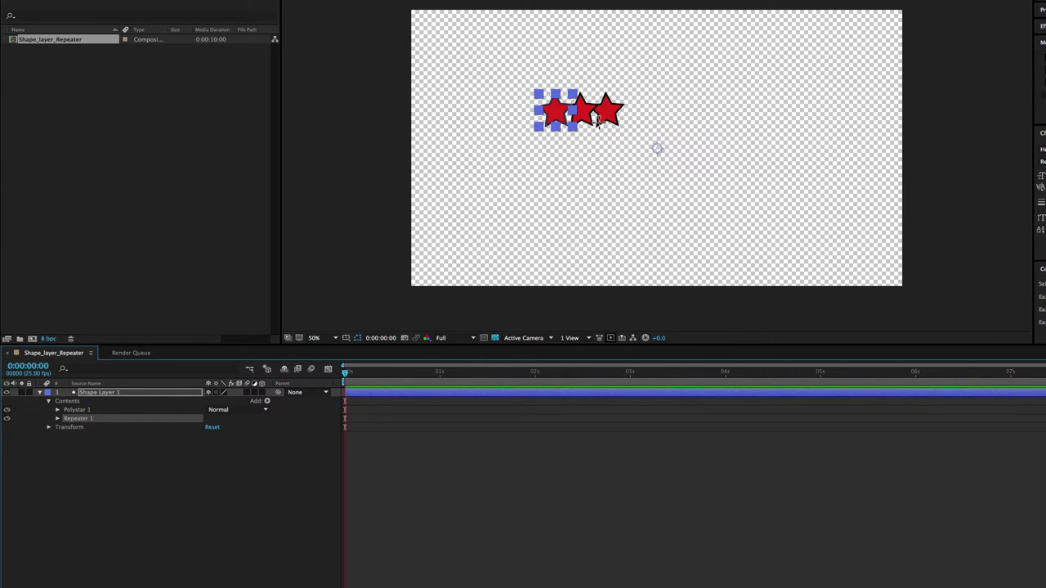
Expand Repeater 1 and set Copies to 5, leaving Offset at 0
left_click(57, 419)
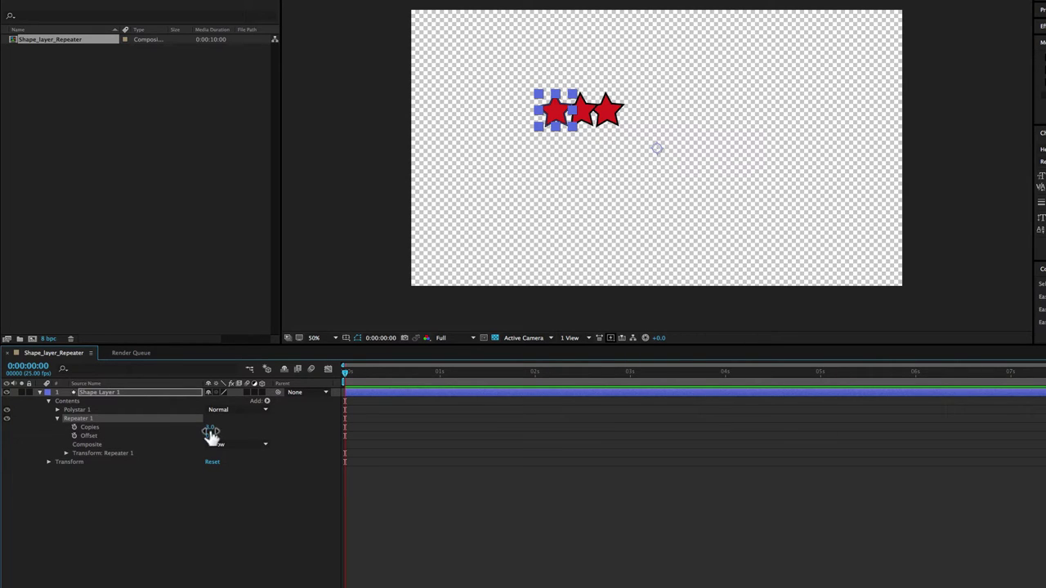
left_click_drag(212, 428, 227, 424)
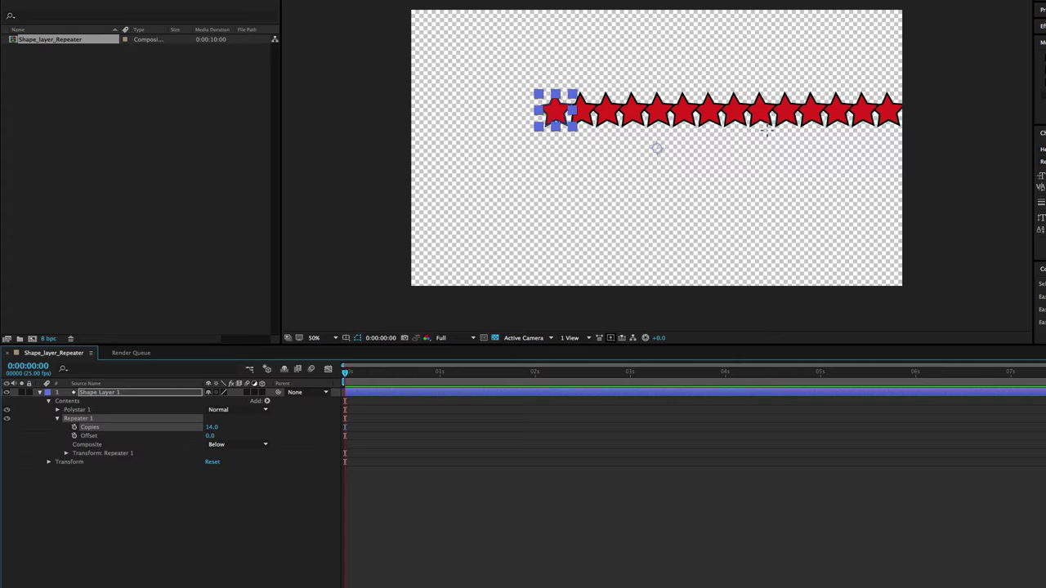
left_click_drag(211, 428, 206, 430)
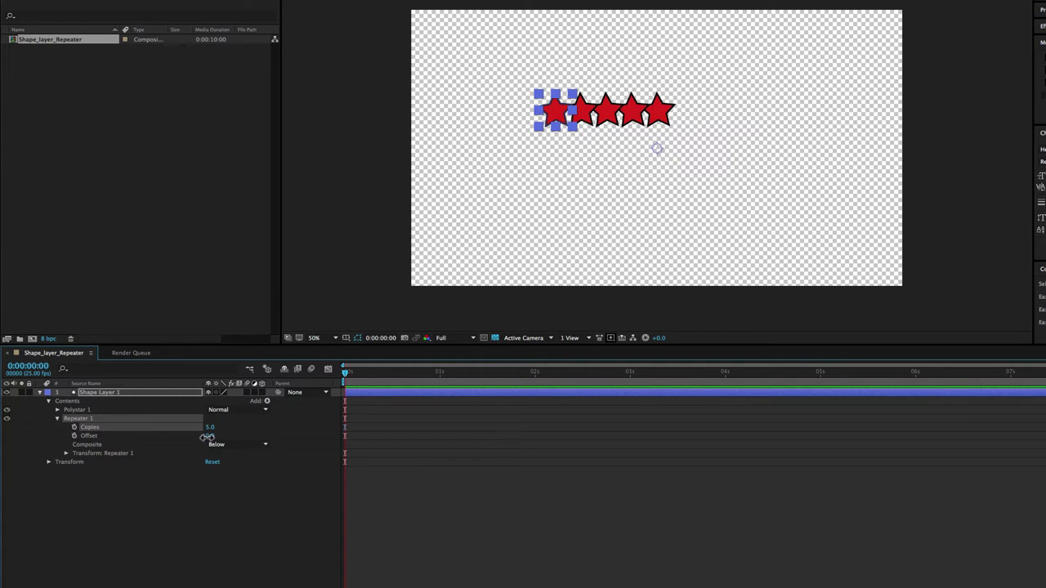
left_click_drag(209, 437, 211, 441)
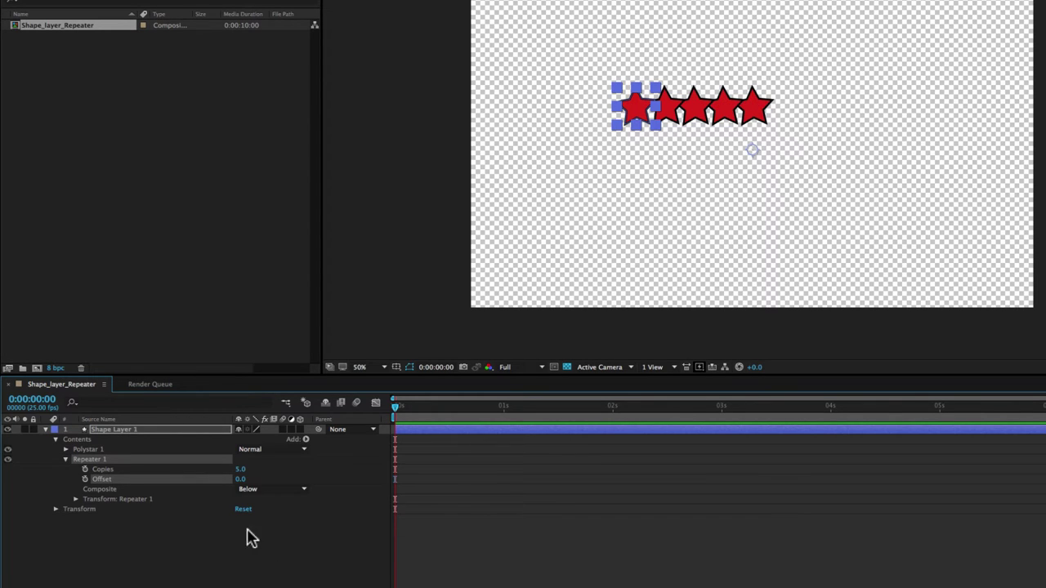
Toggle Composite to Above and back to Below, then expand Transform: Repeater 1 and select Position
left_click(253, 489)
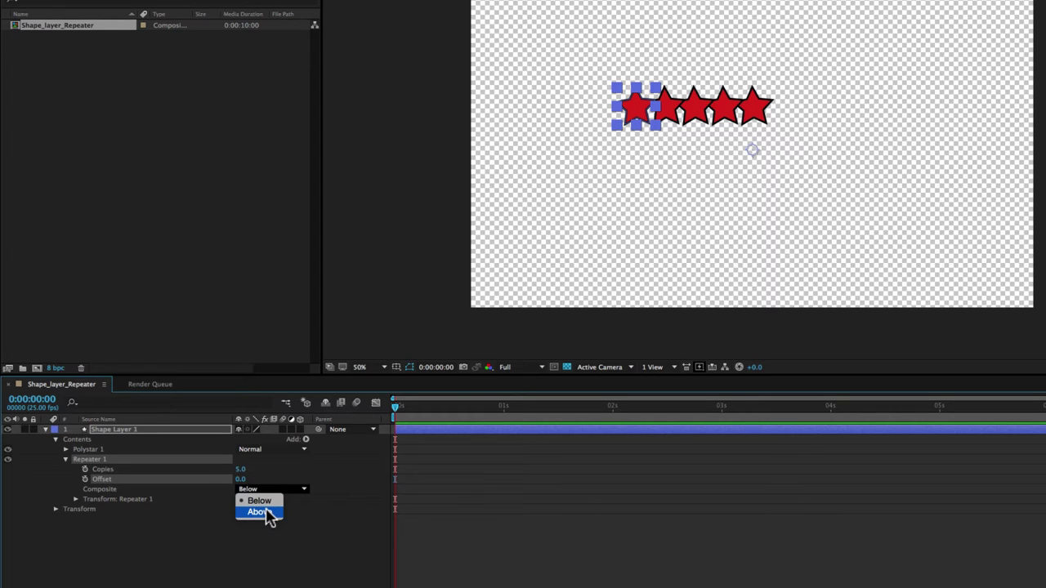
left_click(267, 512)
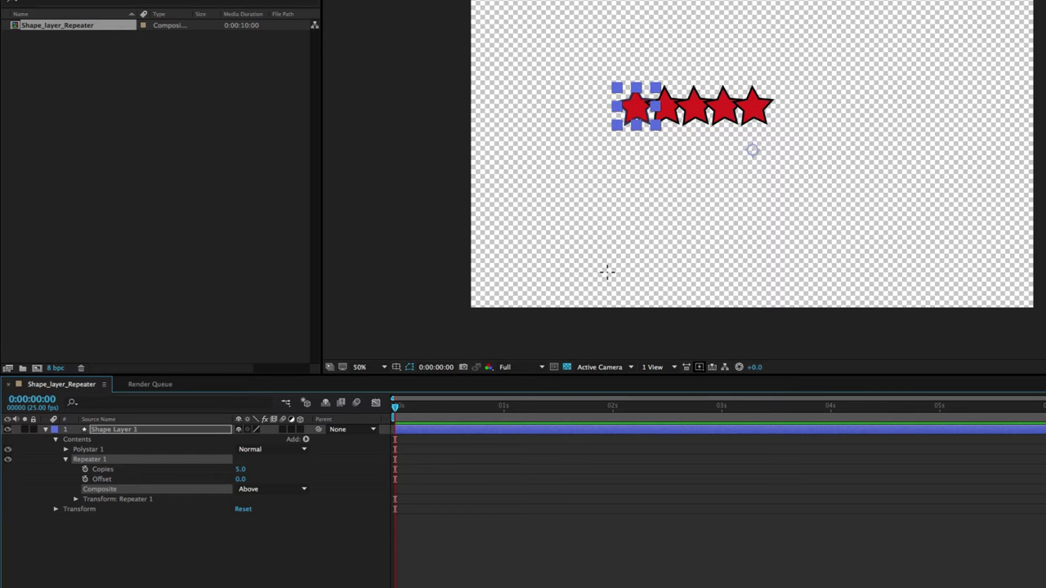
left_click(263, 488)
left_click(266, 498)
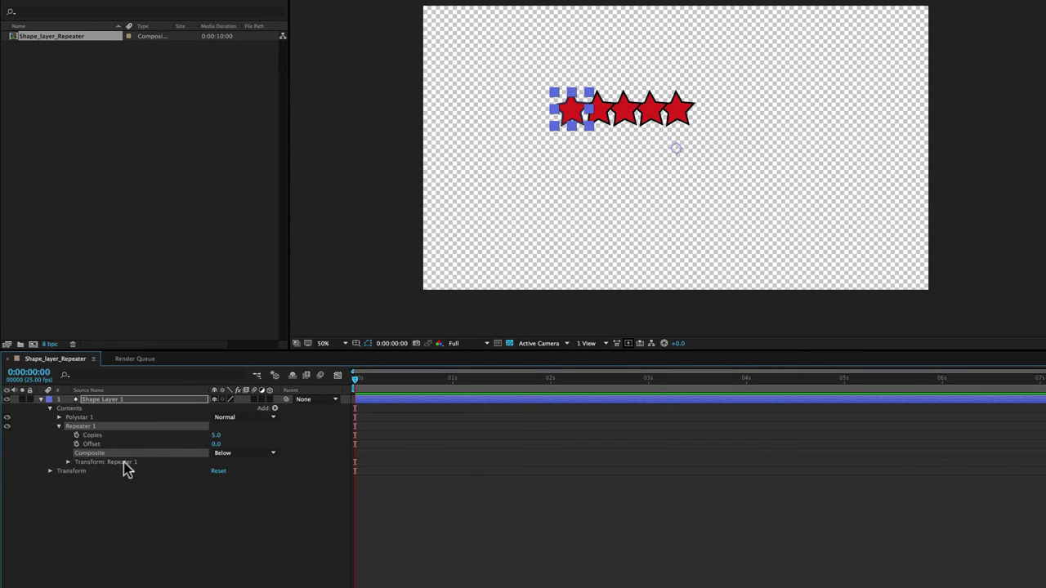
left_click(69, 463)
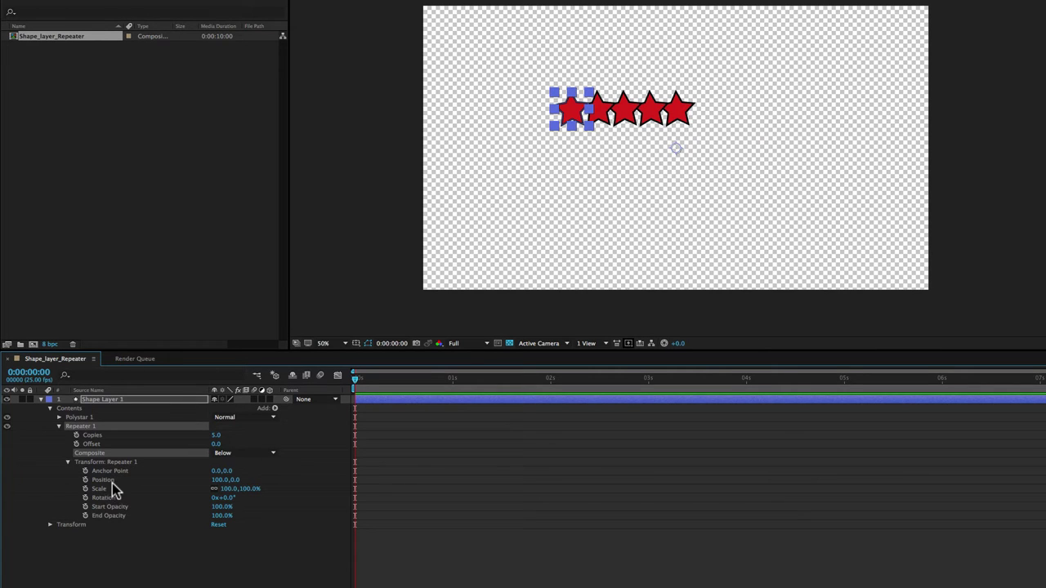
left_click(217, 482)
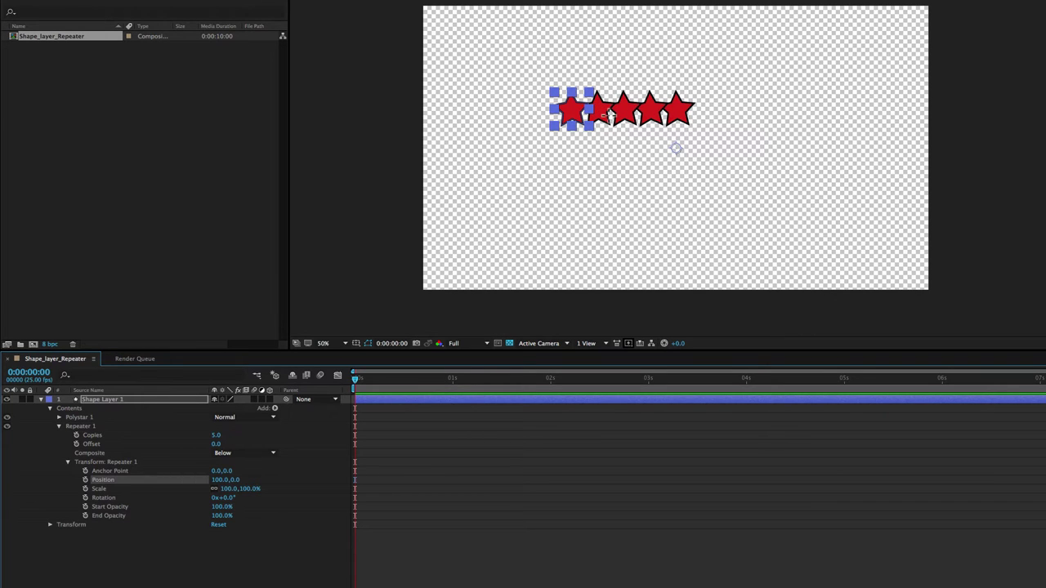
Scrub the Repeater Position X value, then set it to 0
left_click_drag(219, 485, 263, 483)
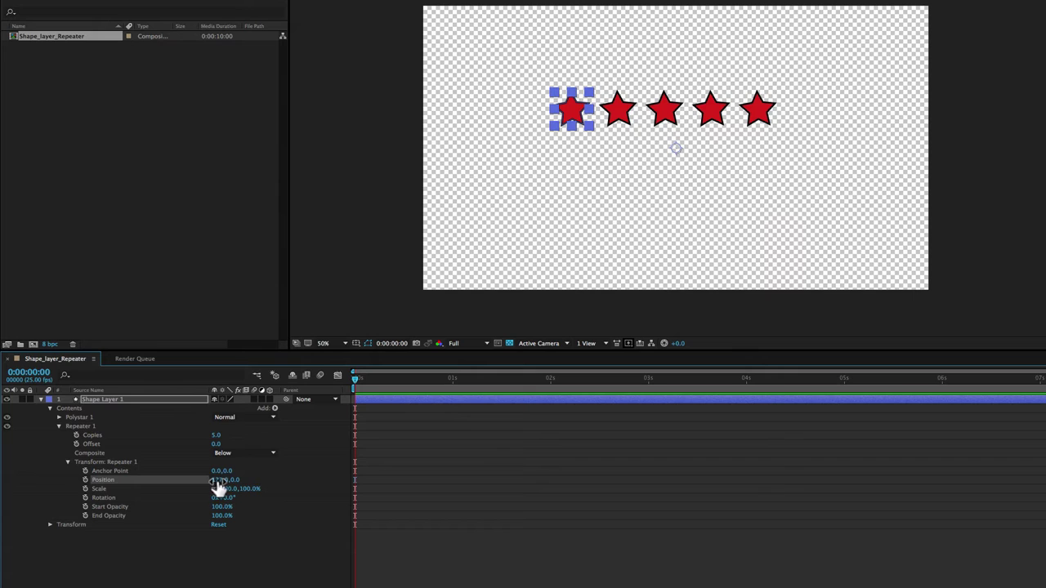
left_click(218, 482)
type("0")
key("Return")
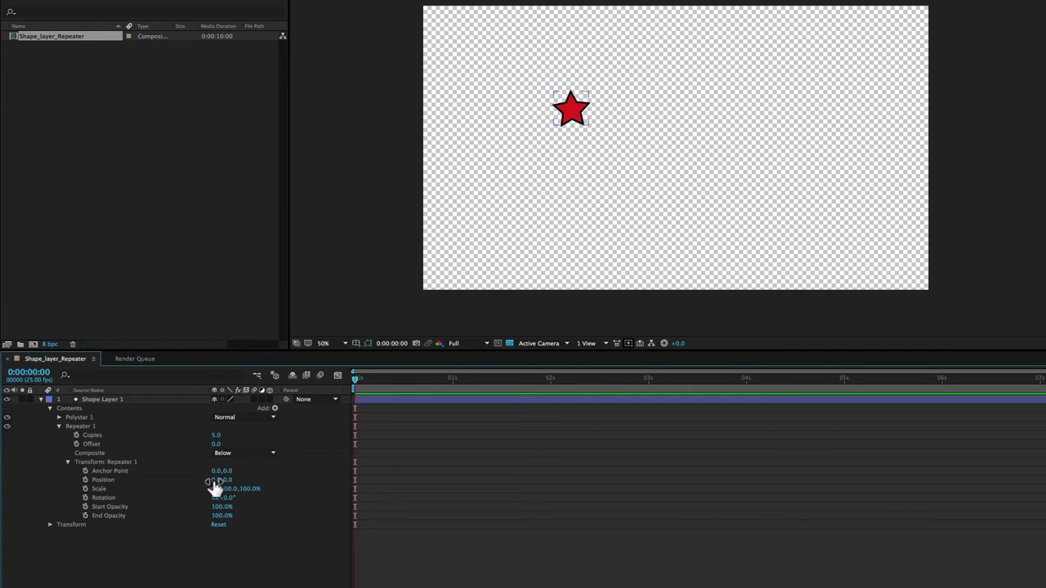
Scrub the Position Y value into a column, then set it to 0 so copies stack
left_click_drag(227, 481, 324, 466)
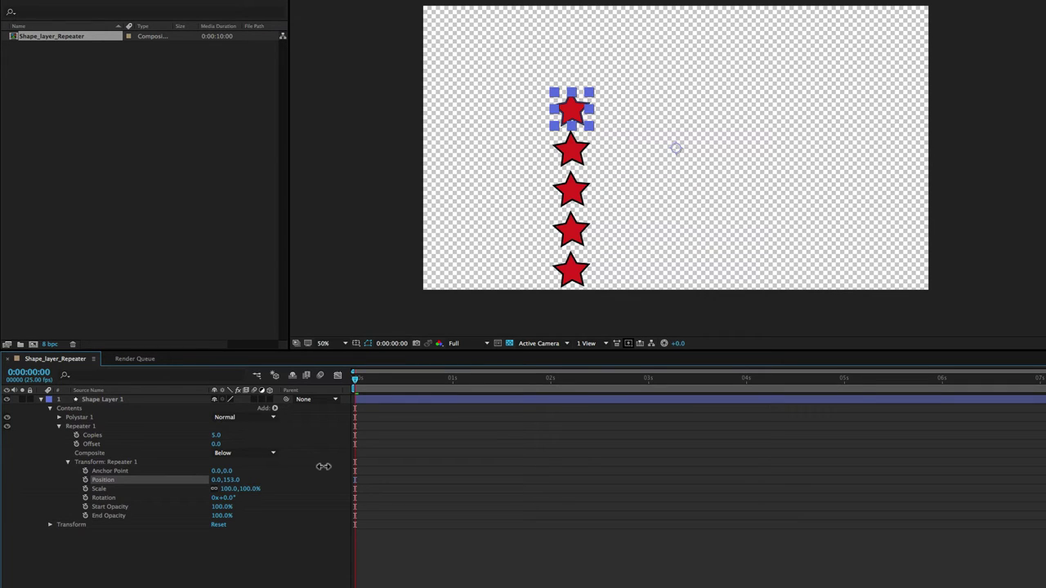
left_click_drag(324, 466, 218, 463)
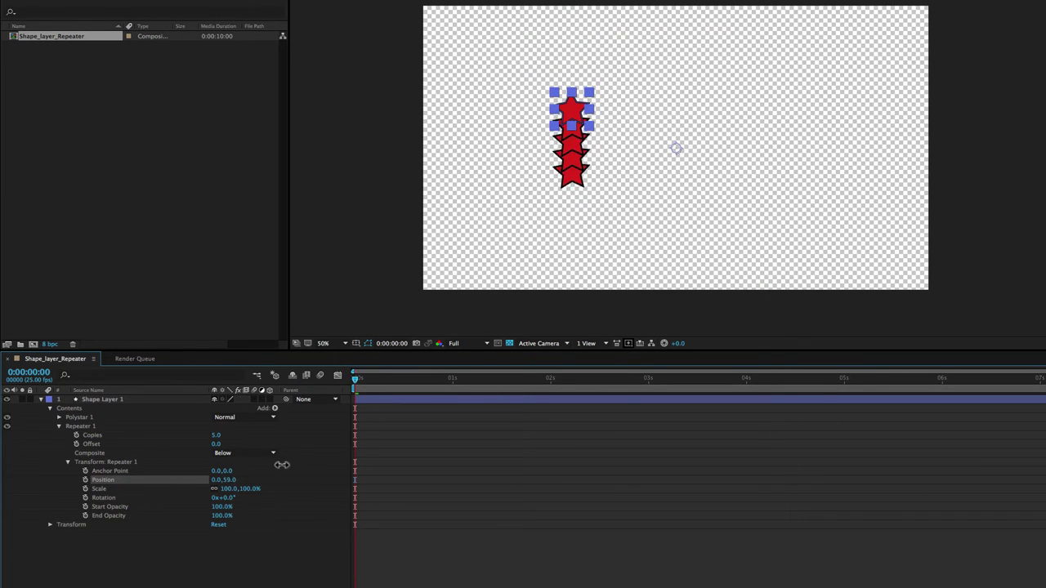
left_click_drag(218, 463, 296, 465)
left_click(228, 480)
type("0")
left_click(232, 565)
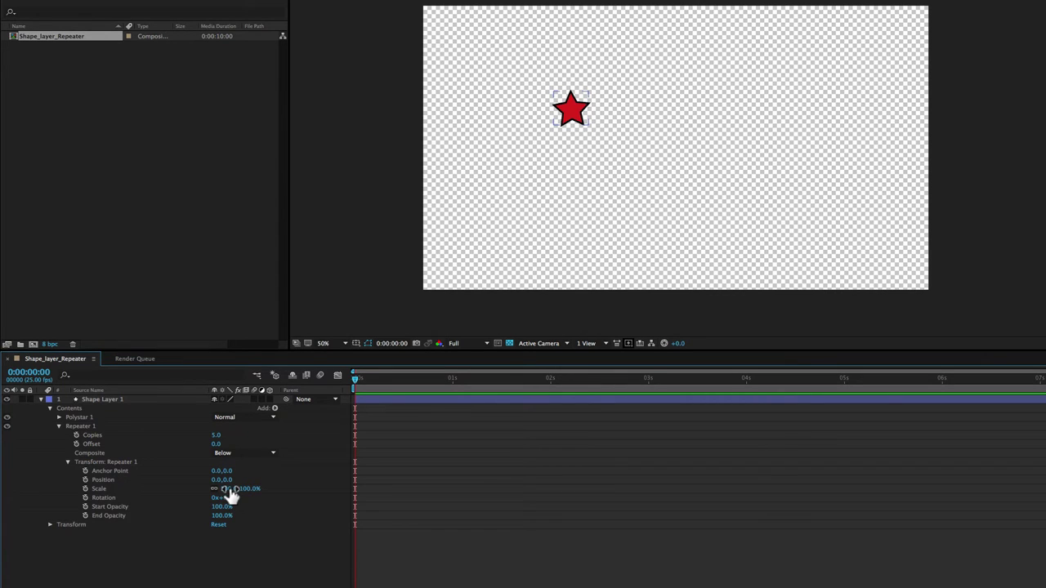
Scrub the Repeater Scale through several values, settling at 63.0,63.0% so copies shrink diagonally
left_click_drag(232, 493, 221, 490)
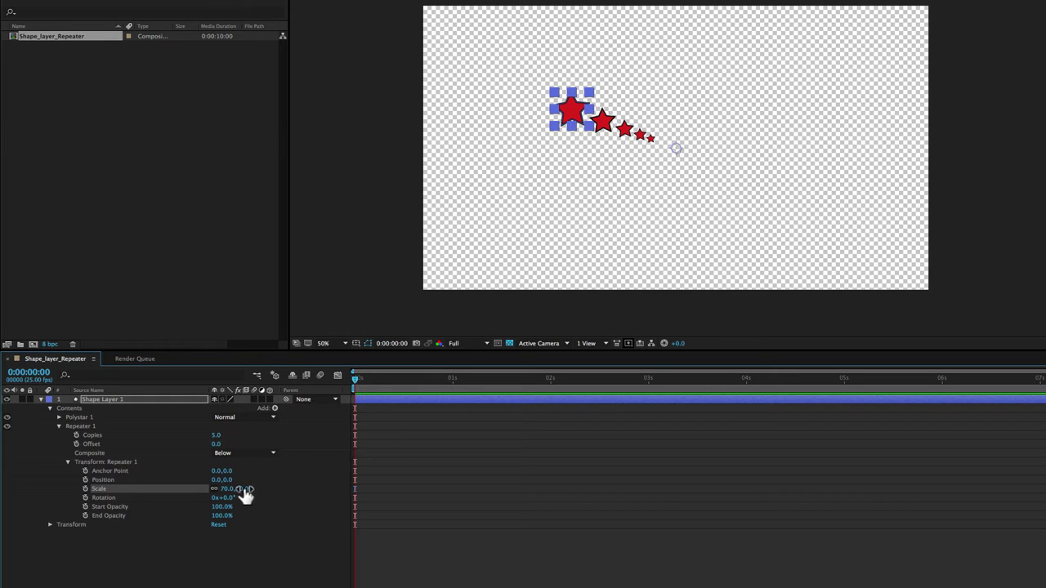
mouse_move(249, 490)
left_mouse_down()
mouse_move(229, 489)
mouse_move(246, 490)
left_mouse_up()
mouse_move(245, 490)
left_mouse_down()
mouse_move(222, 495)
mouse_move(283, 493)
left_mouse_up()
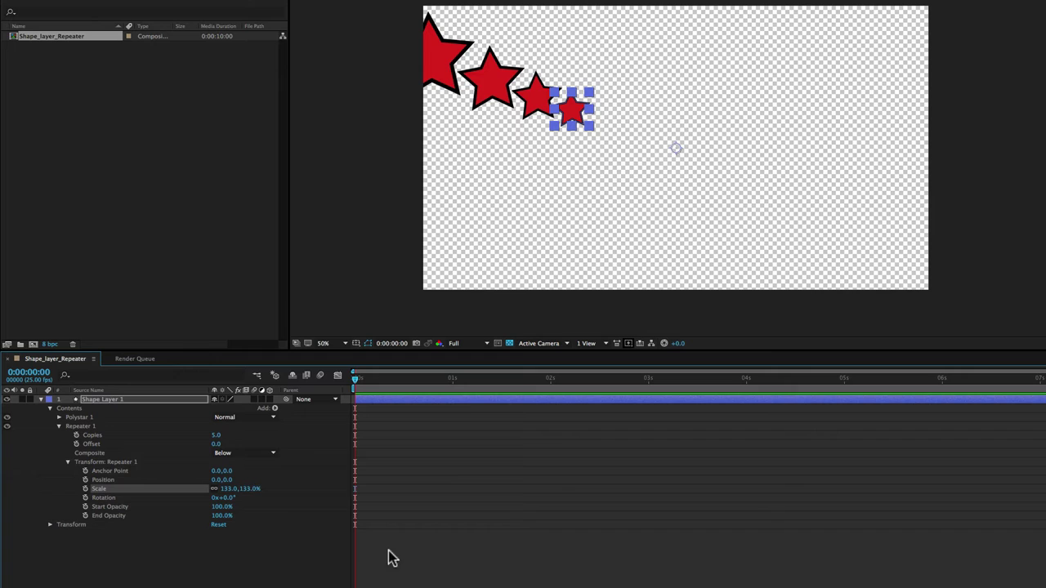
left_click_drag(248, 488, 234, 490)
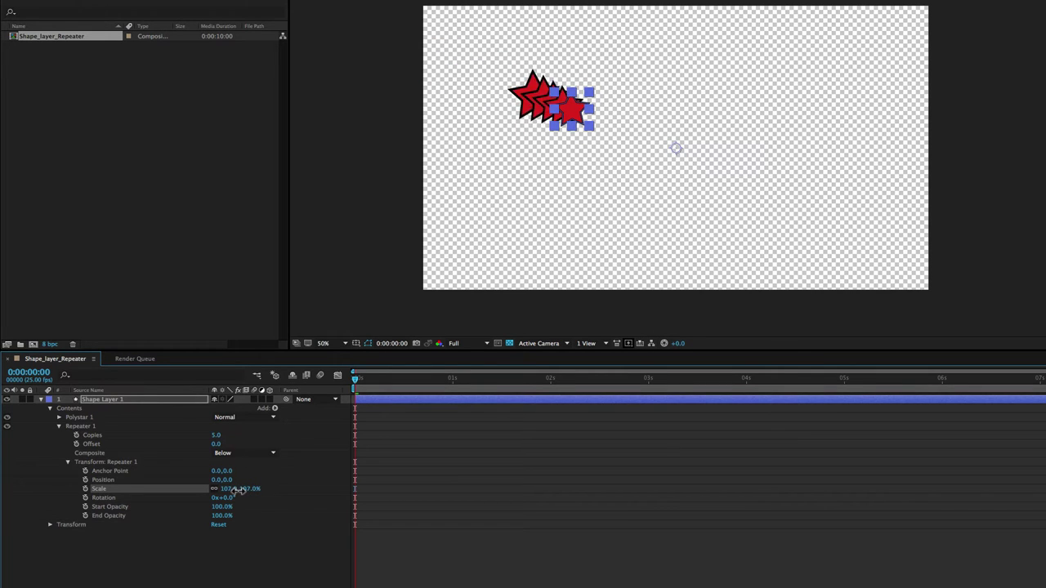
left_click_drag(234, 488, 214, 491)
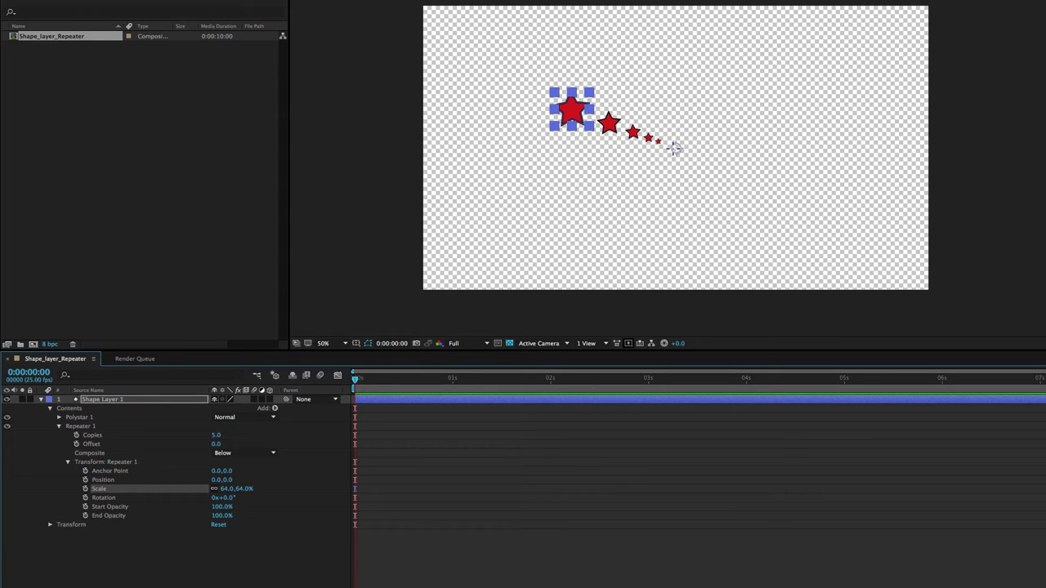
left_click_drag(248, 493, 242, 490)
Experiment by scrubbing Repeater Anchor Point and Scale, forming concentric stars
left_click_drag(217, 472, 42, 462)
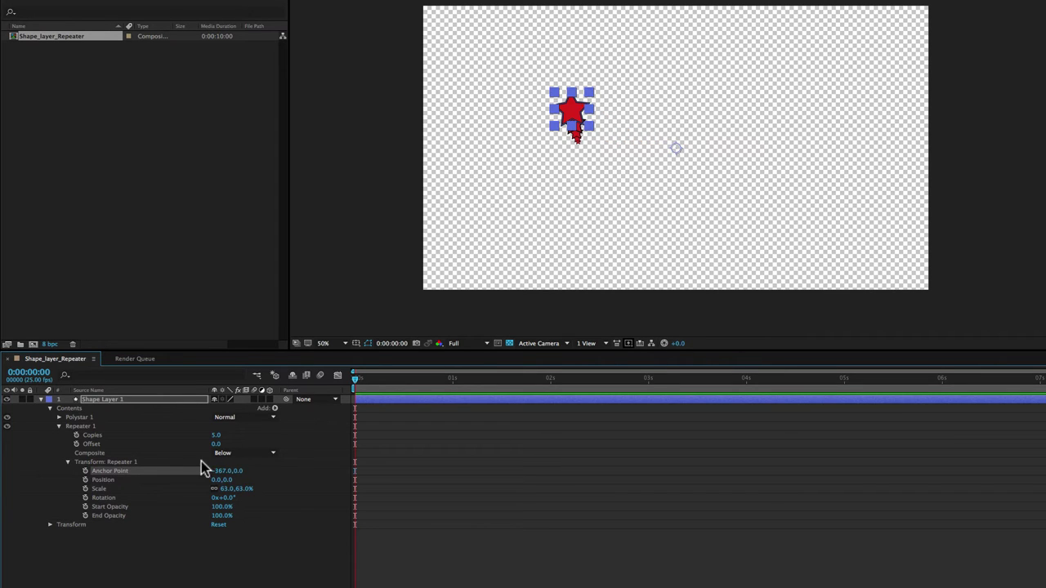
left_click_drag(239, 471, 169, 465)
mouse_move(235, 488)
left_mouse_down()
mouse_move(300, 490)
mouse_move(282, 490)
left_mouse_up()
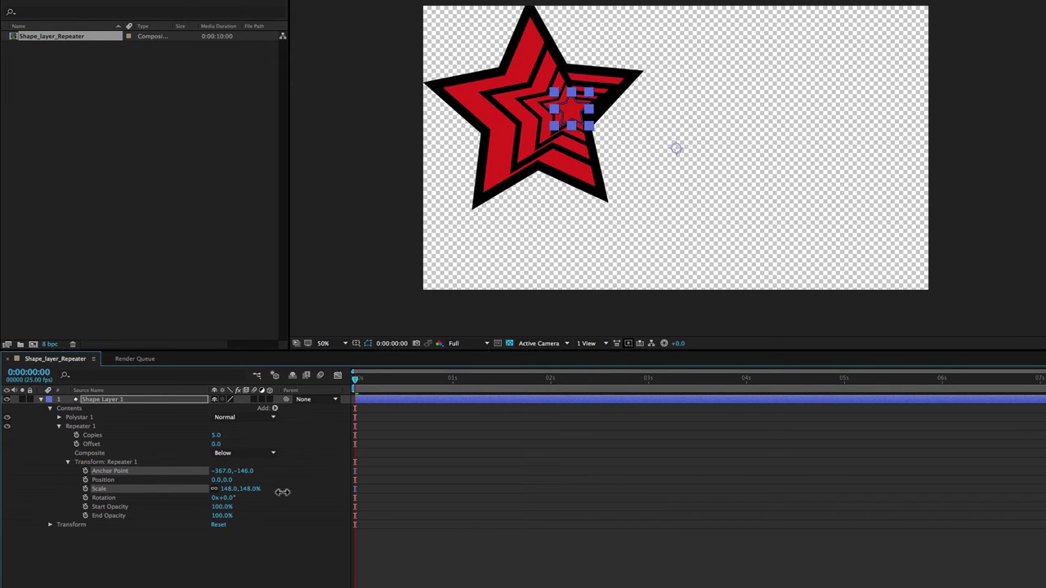
left_click_drag(220, 471, 207, 472)
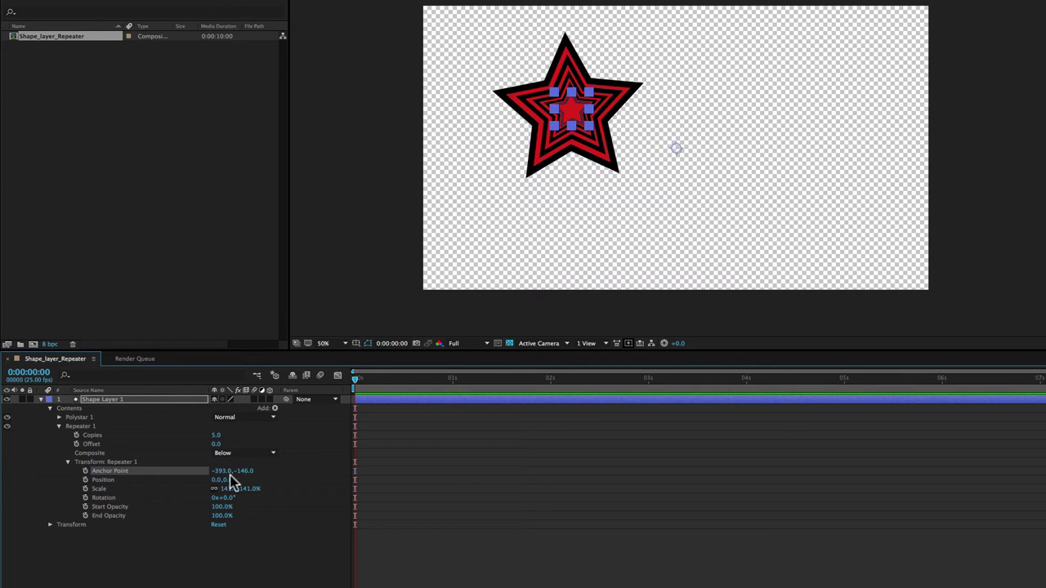
Reset the Repeater Anchor Point to 0,0 and Scale to 100%
left_click(223, 472)
type("0")
key("Tab")
type("0")
key("Return")
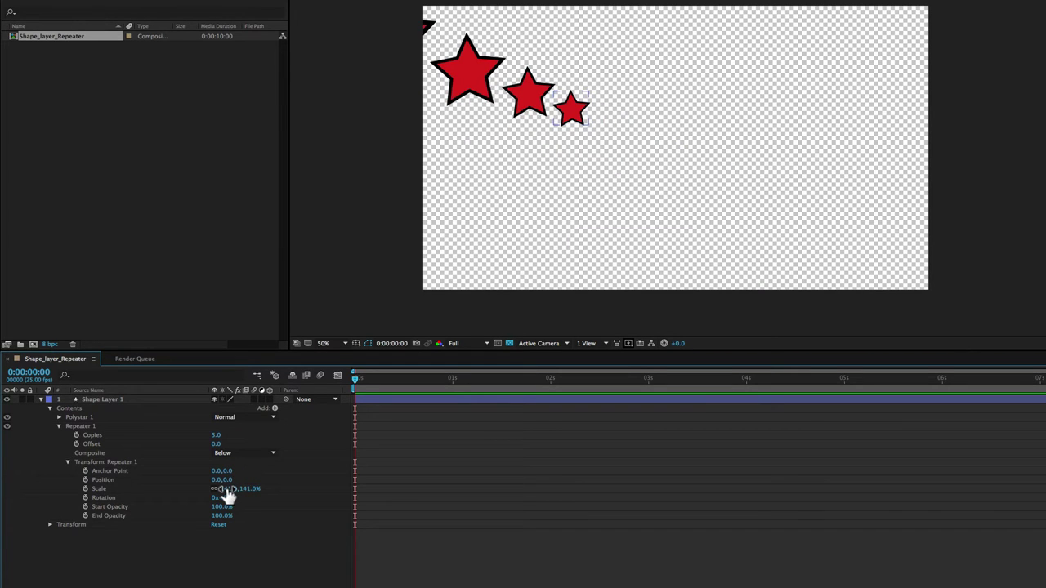
left_click(226, 489)
key("Return")
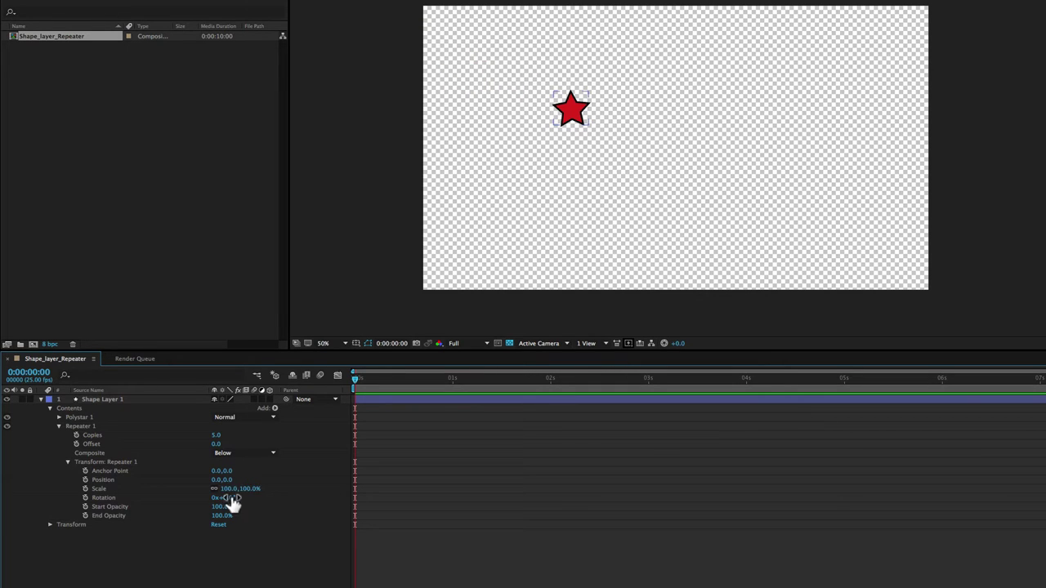
Set Repeater 1 Rotation to 36° to fan the five stars along an arc, then deselect
left_click_drag(228, 504, 238, 504)
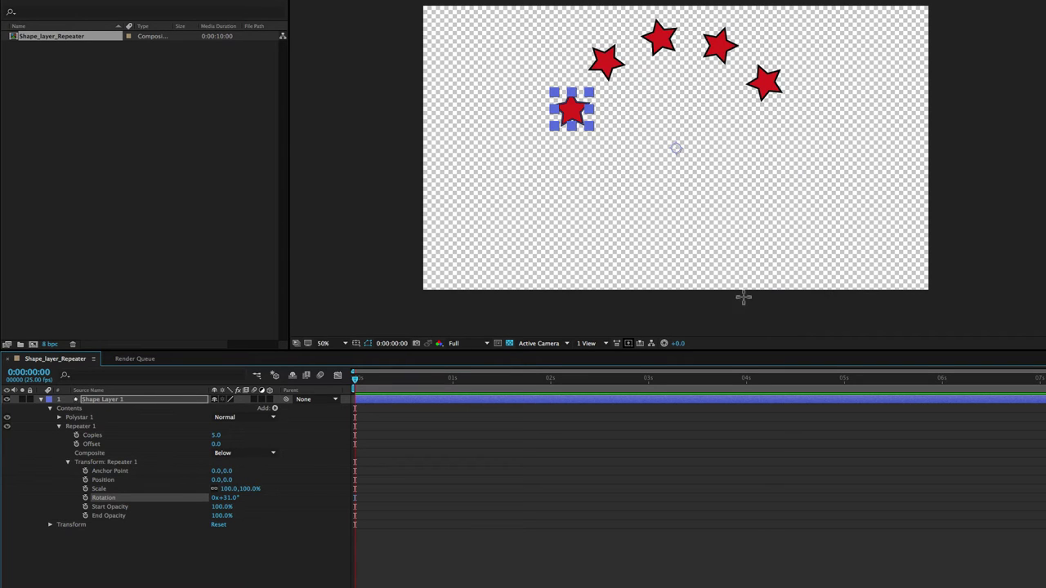
left_click_drag(234, 499, 236, 506)
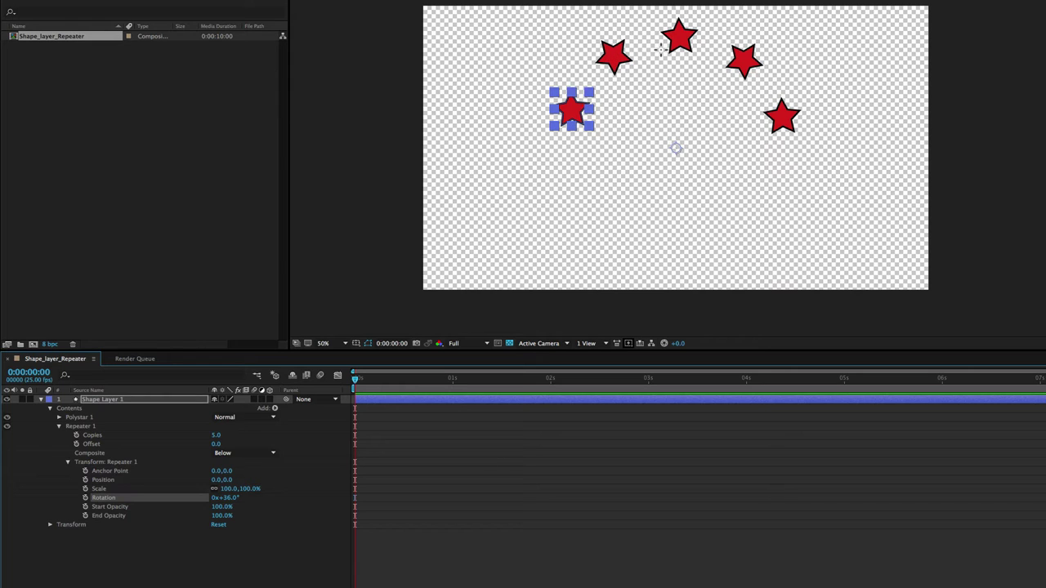
left_click(250, 482)
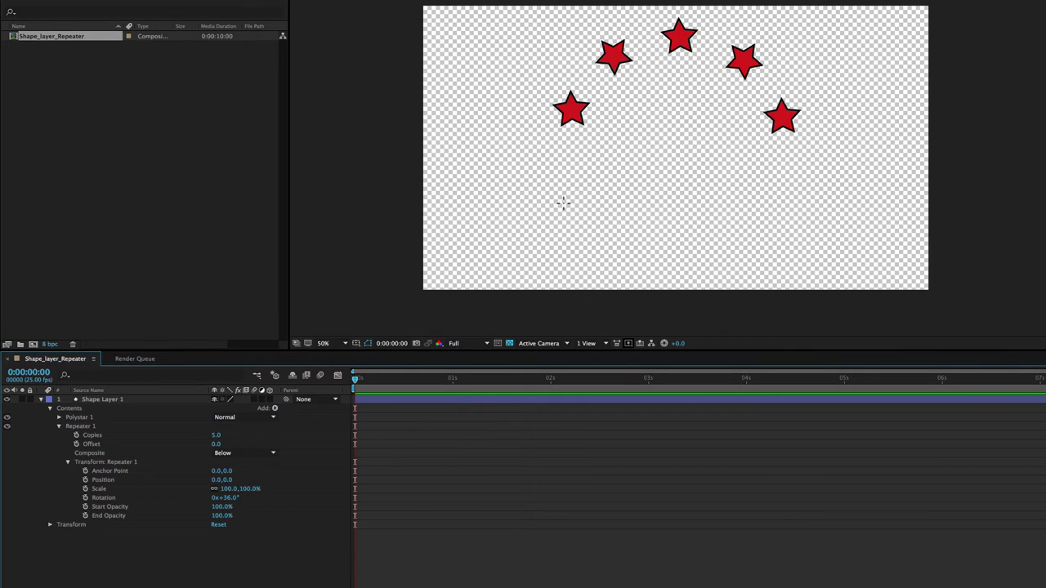
Set Repeater Copies to 15 and Rotation to 360/15 (24°) for a full ring of stars
left_click(219, 438)
type("15")
key("Return")
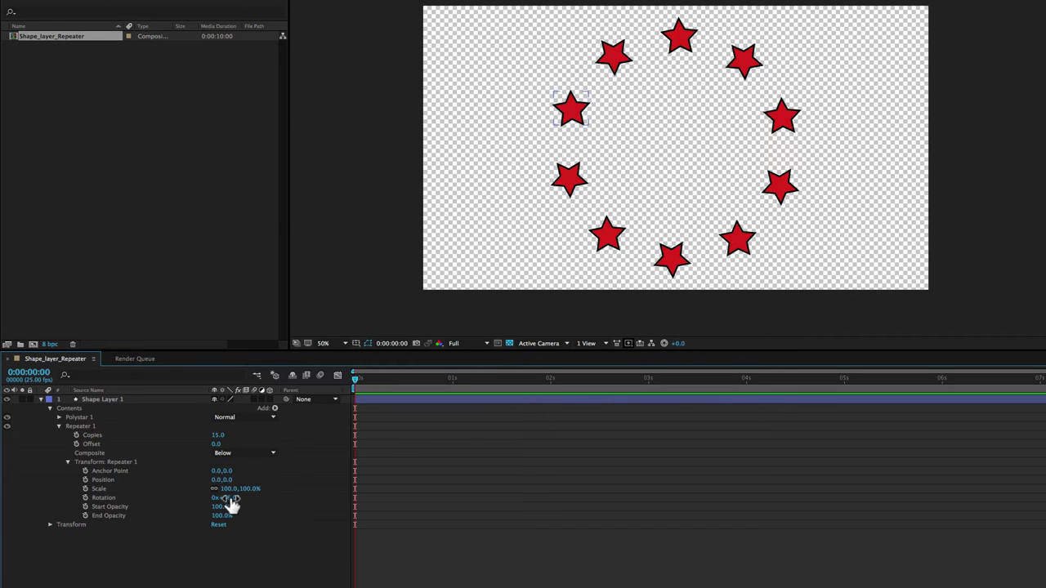
left_click(227, 498)
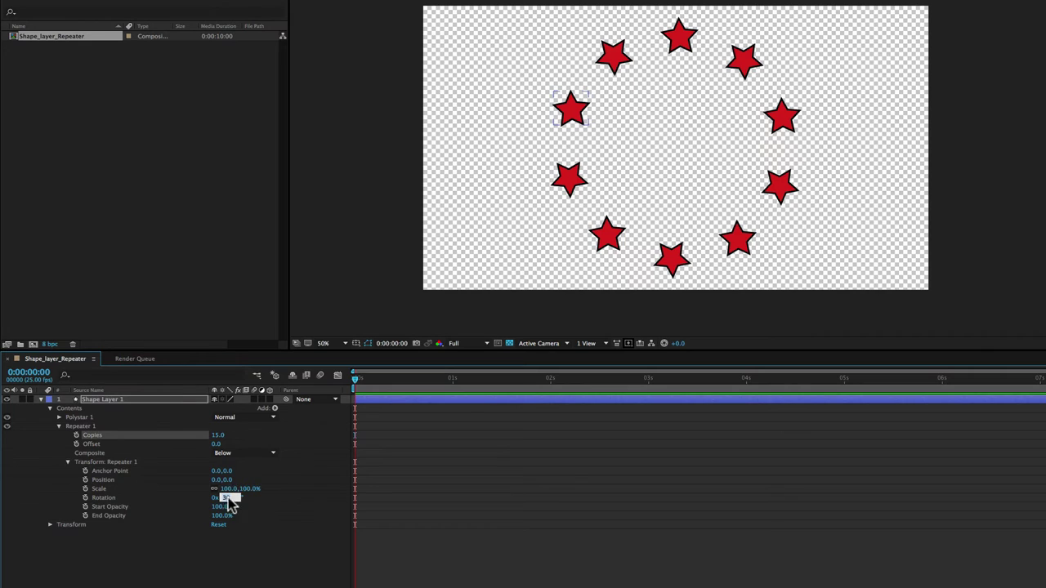
type("3")
key("Return")
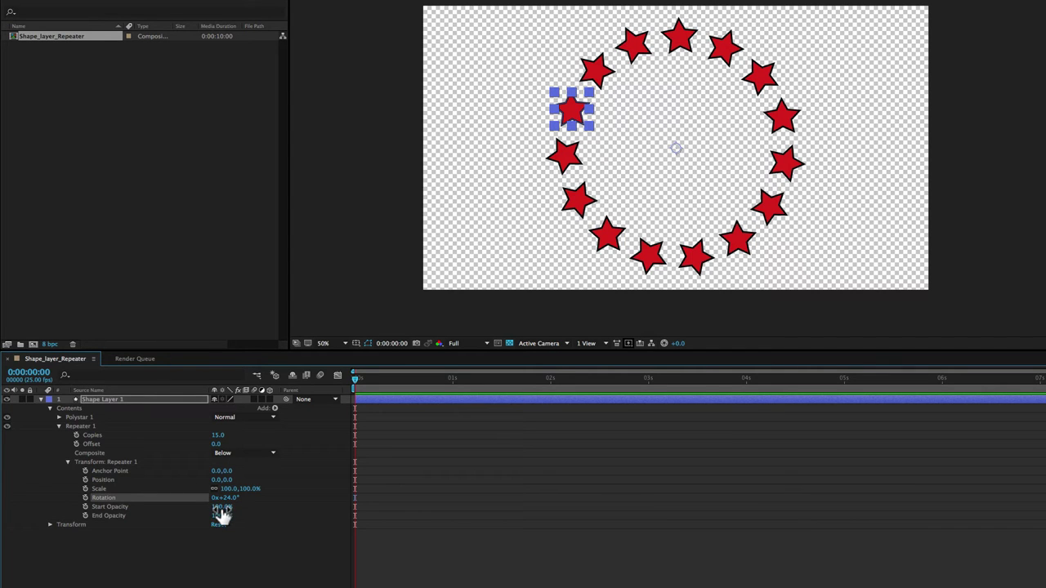
left_click_drag(218, 507, 138, 500)
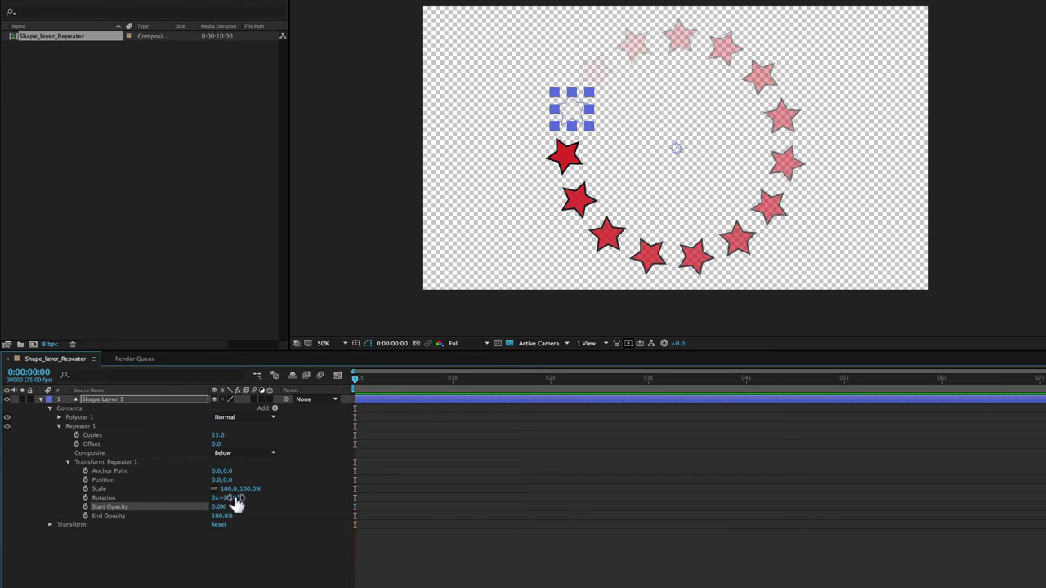
left_click_drag(220, 507, 276, 515)
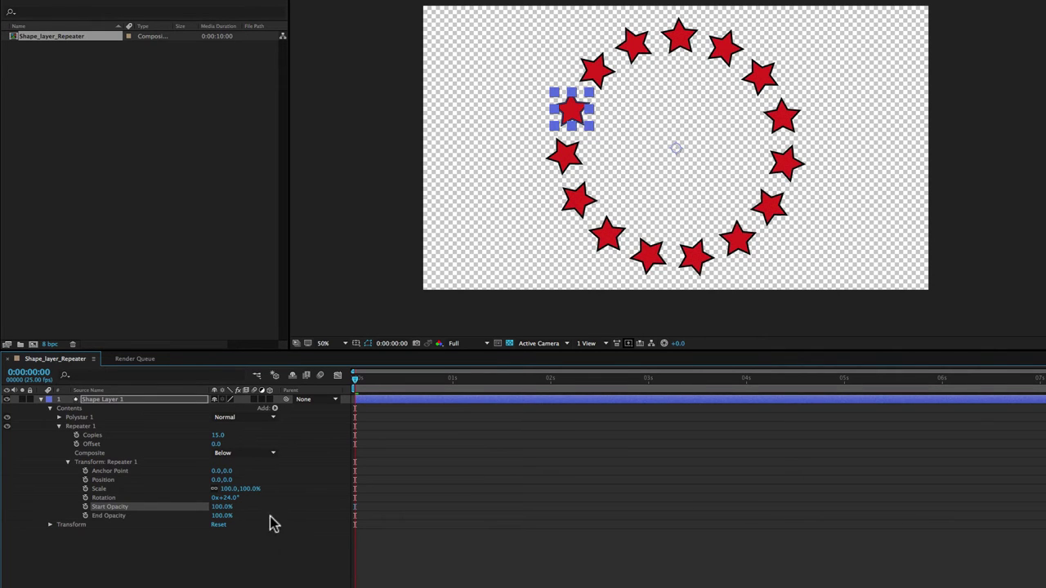
left_click(218, 517)
left_click_drag(218, 518, 133, 509)
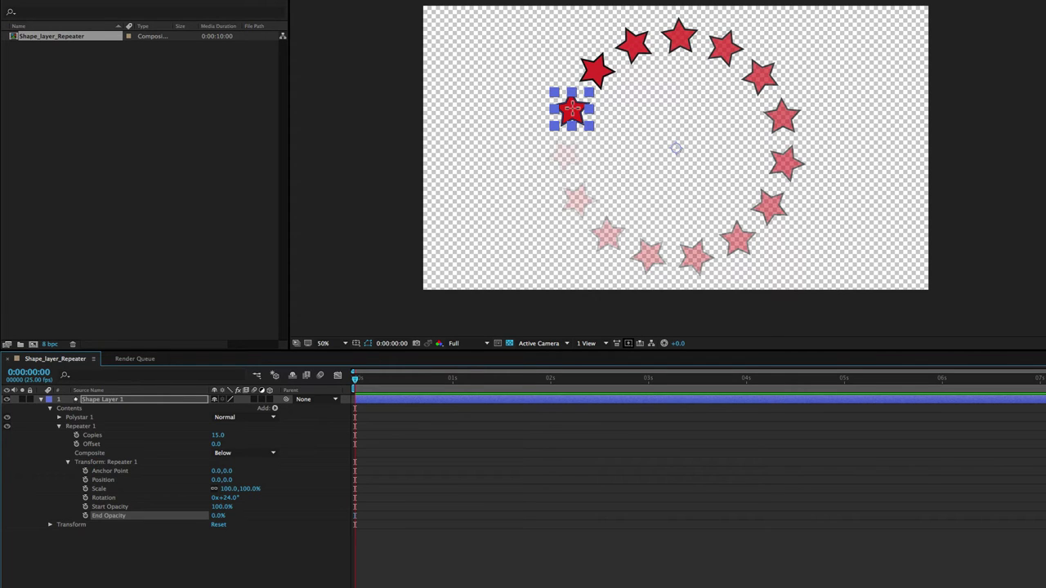
left_click_drag(217, 516, 270, 518)
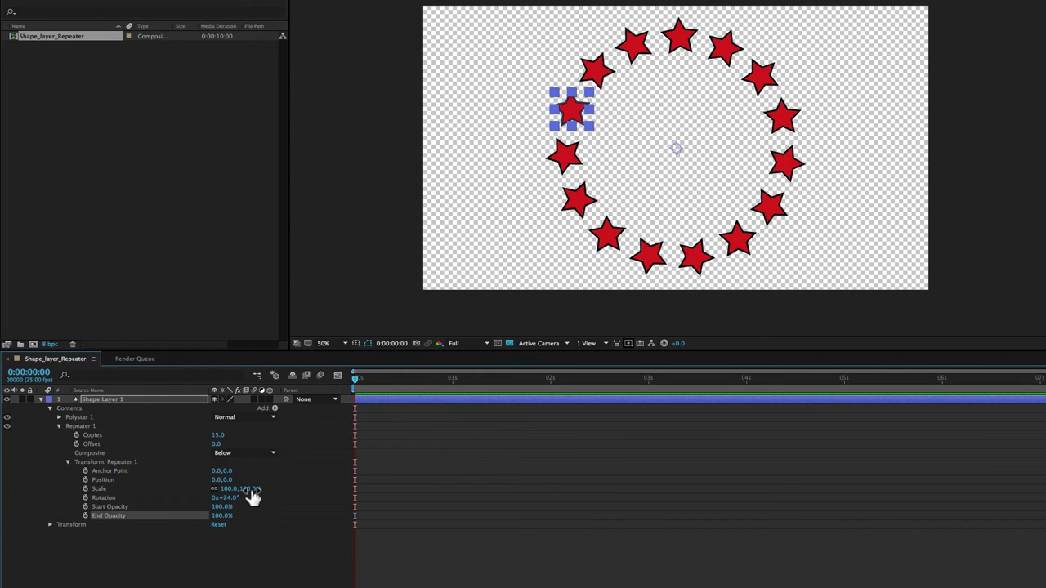
Scrub Repeater Scale to 93% and raise the Copies count to spiral the stars inward
left_click_drag(249, 489, 238, 490)
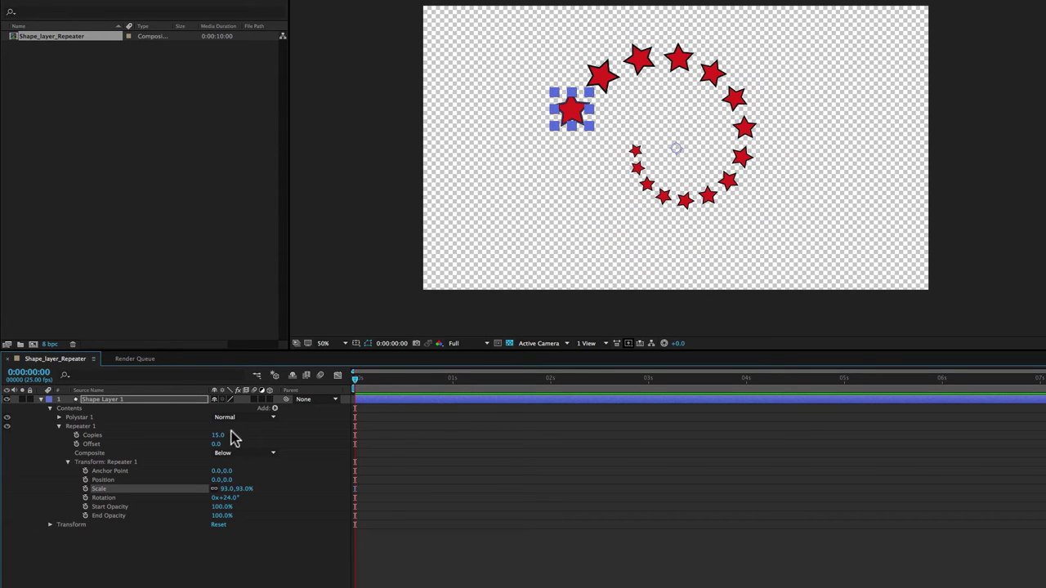
left_click_drag(224, 437, 240, 436)
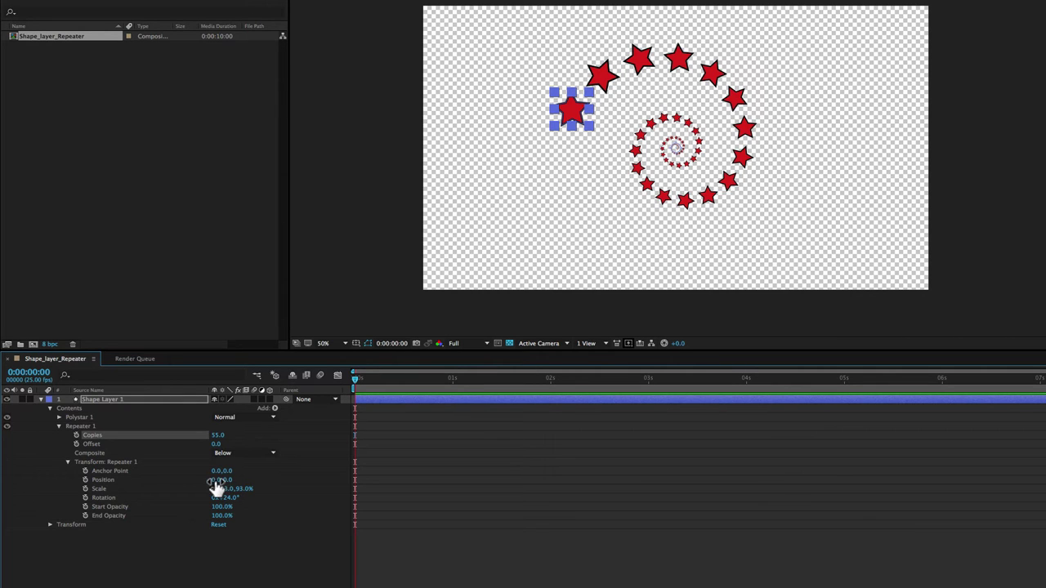
Try scrubbing the Repeater Position and Anchor Point, reverting Anchor Point to 0,0
mouse_move(217, 485)
left_mouse_down()
mouse_move(224, 481)
mouse_move(199, 481)
mouse_move(214, 485)
left_mouse_up()
mouse_move(217, 471)
left_mouse_down()
mouse_move(439, 461)
mouse_move(65, 474)
left_mouse_up()
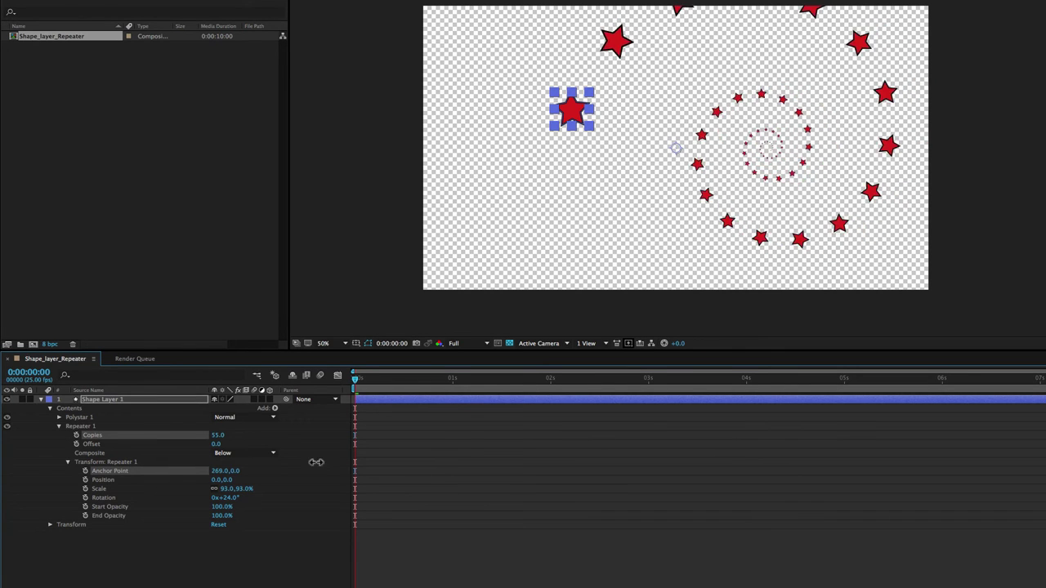
key("ctrl+z")
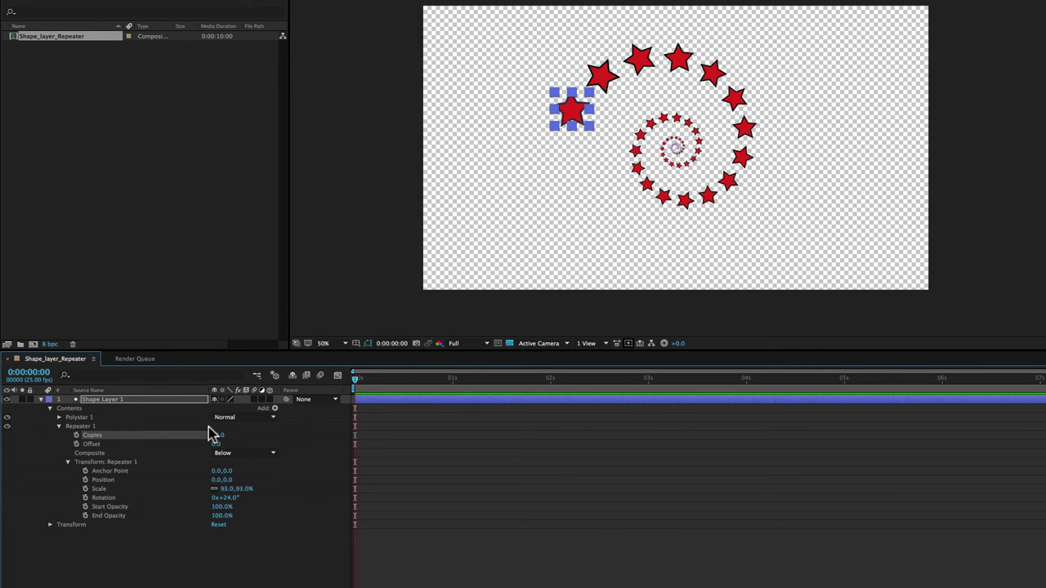
left_click(168, 400)
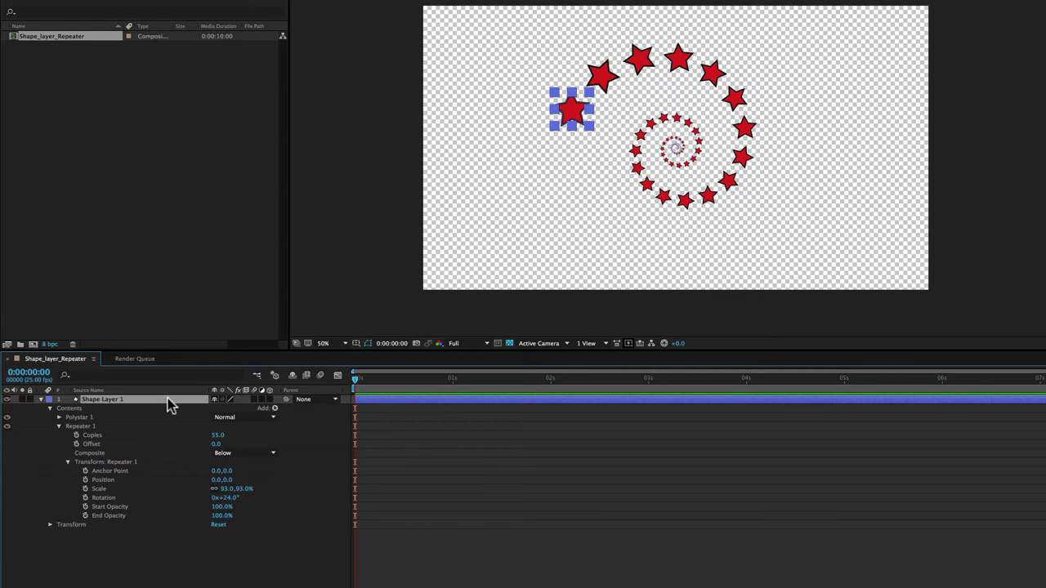
Delete the star spiral layer and draw a new red star in the upper-left area
key("Delete")
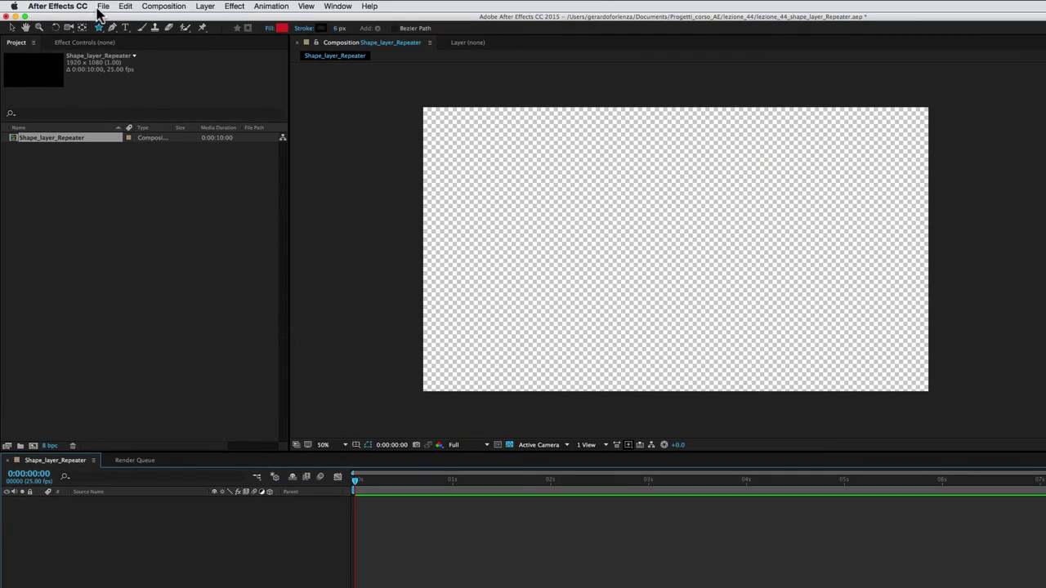
left_click_drag(99, 27, 140, 73)
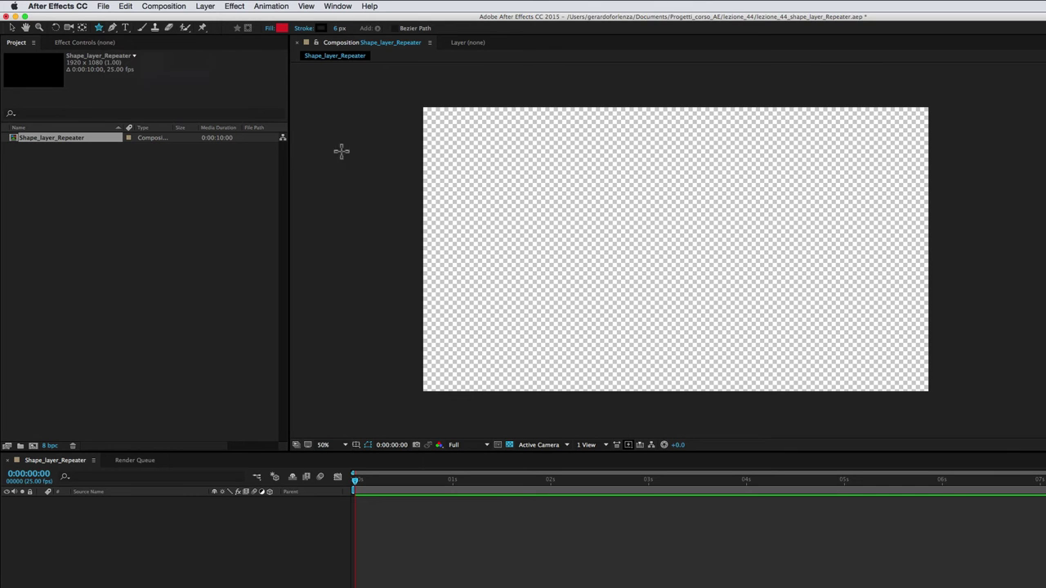
left_click_drag(587, 221, 585, 198)
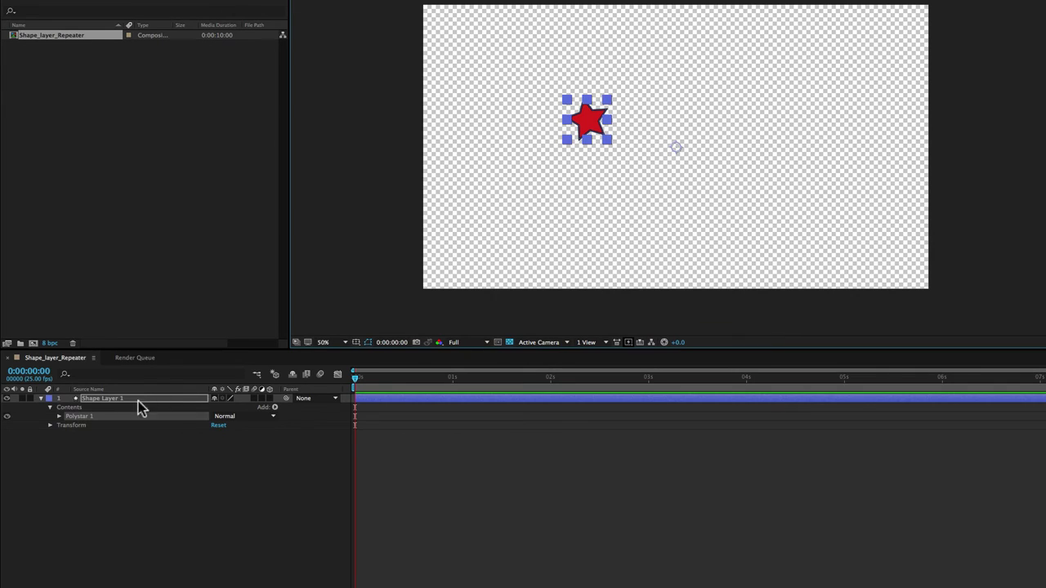
Add a Repeater to the new star's contents, then delete it again
left_click(80, 410)
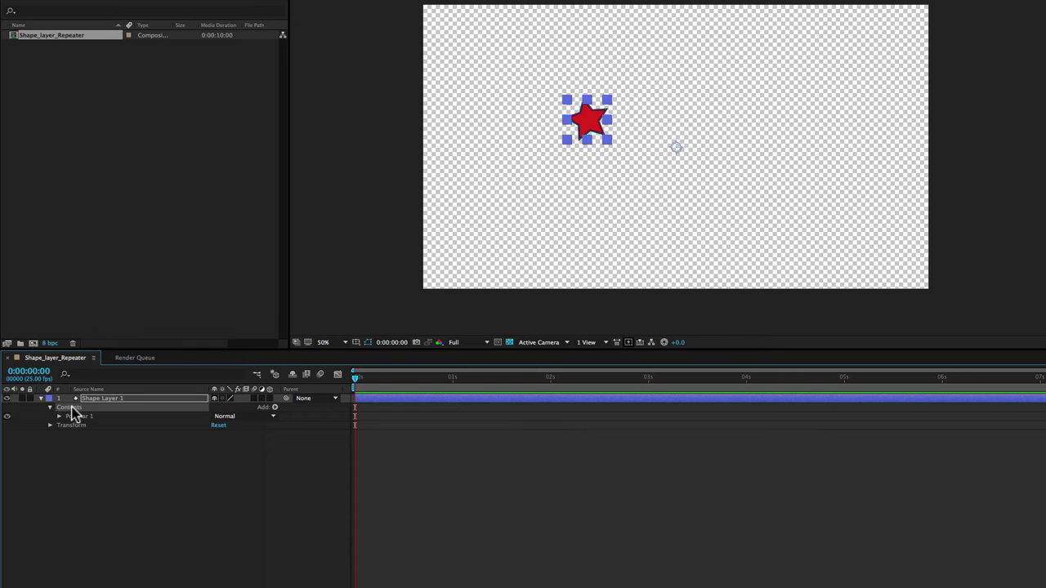
left_click(274, 407)
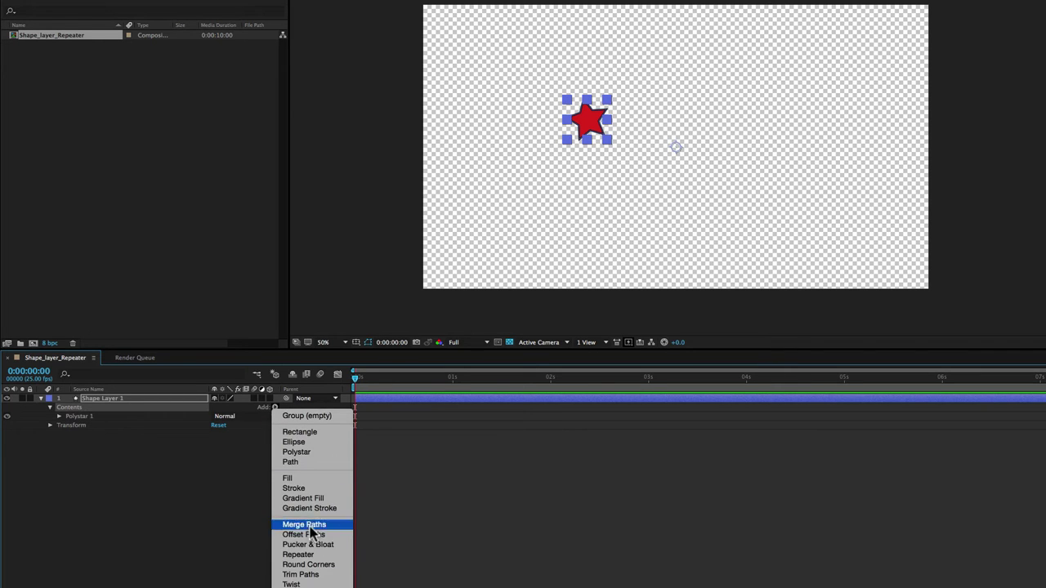
left_click(300, 555)
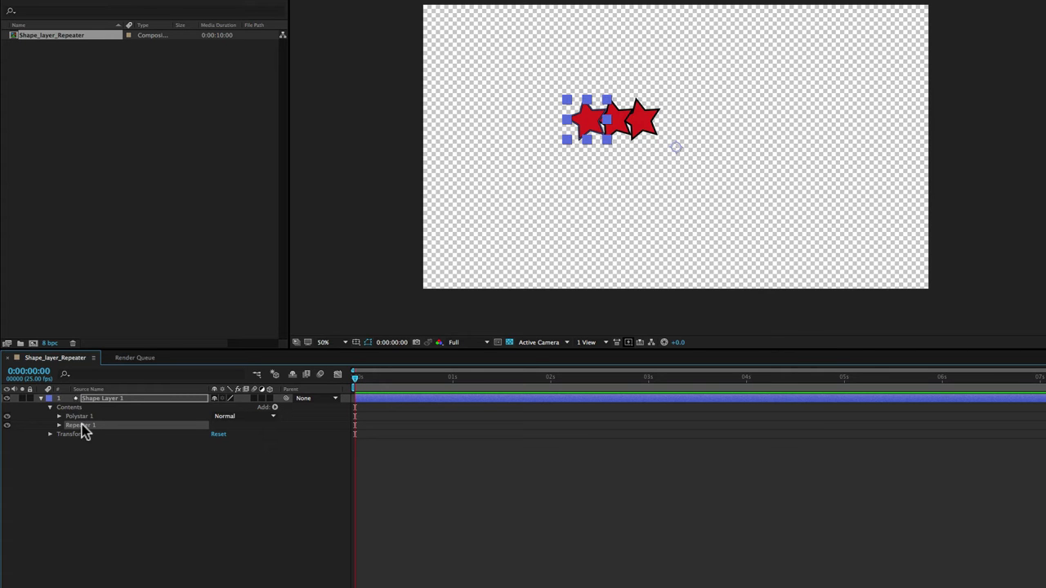
key("Delete")
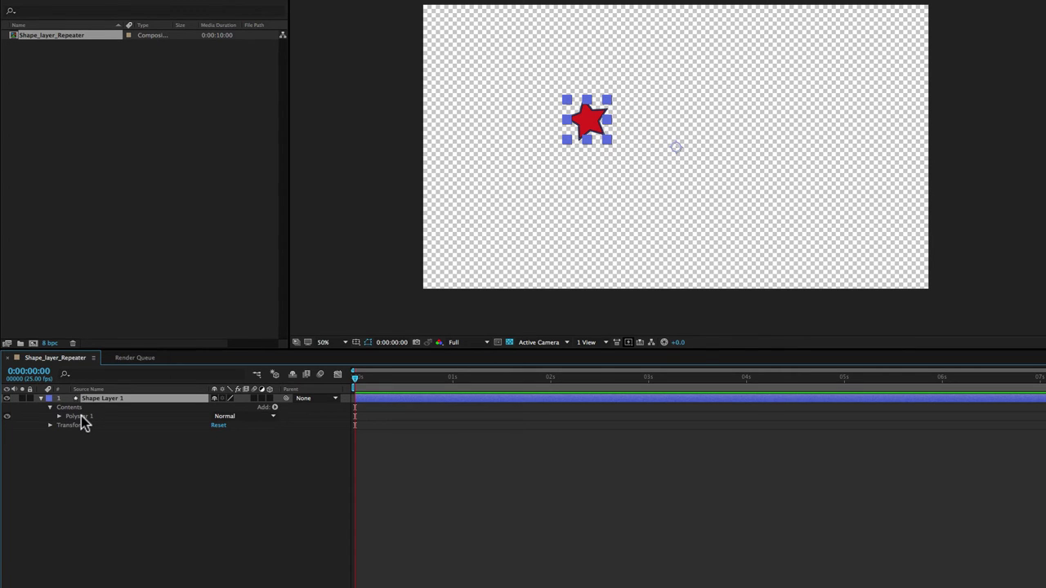
left_click(81, 416)
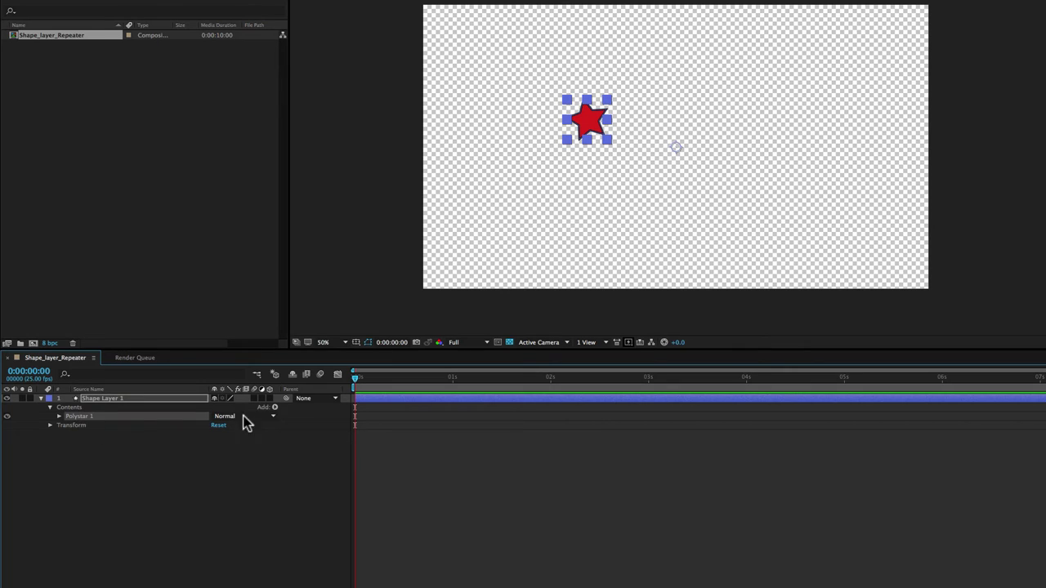
Add a Repeater inside the Polystar 1 group and set it to 8 copies
left_click(273, 407)
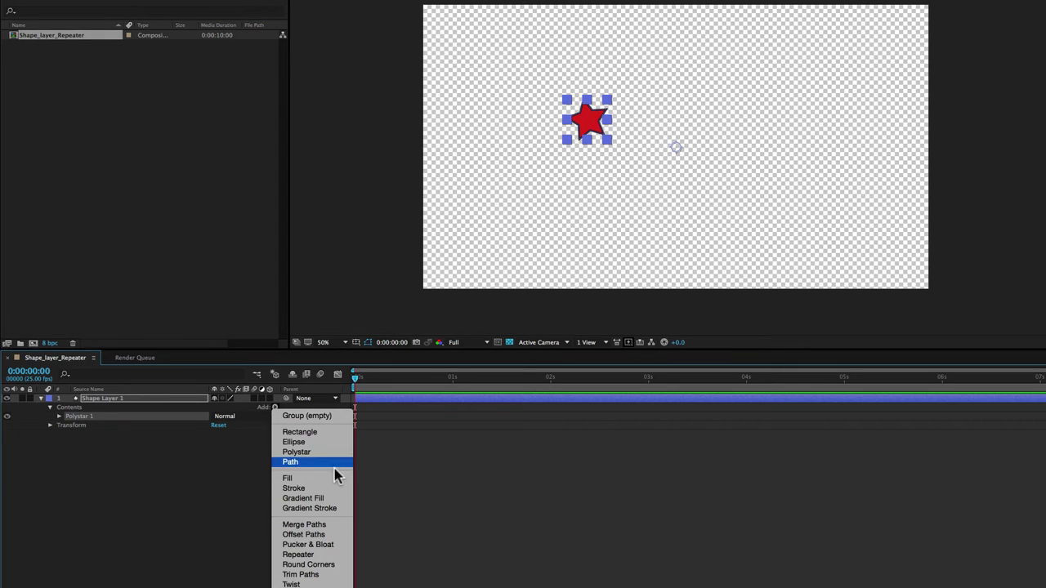
left_click(297, 554)
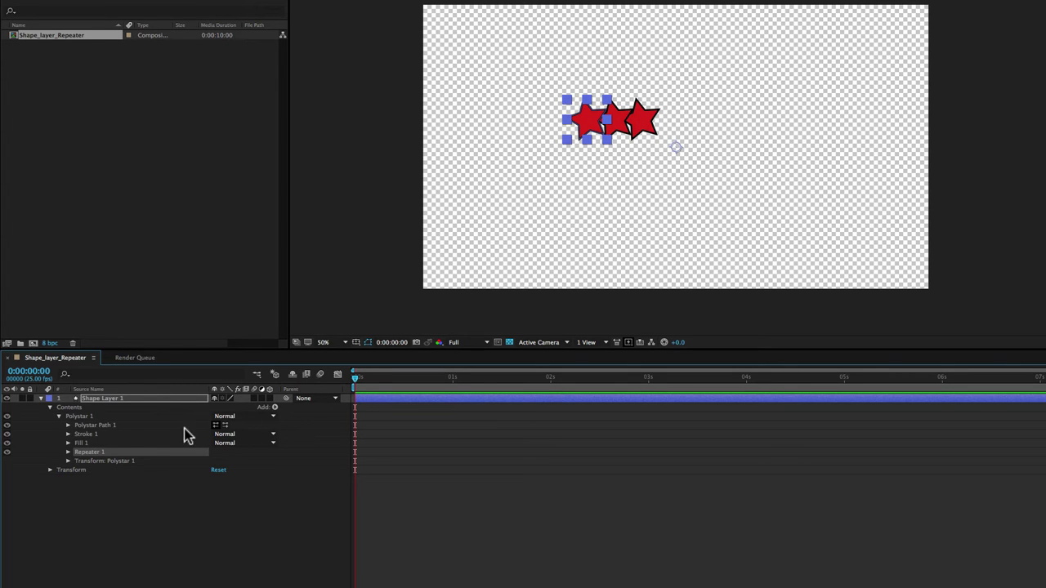
left_click(70, 453)
left_click_drag(217, 461, 215, 464)
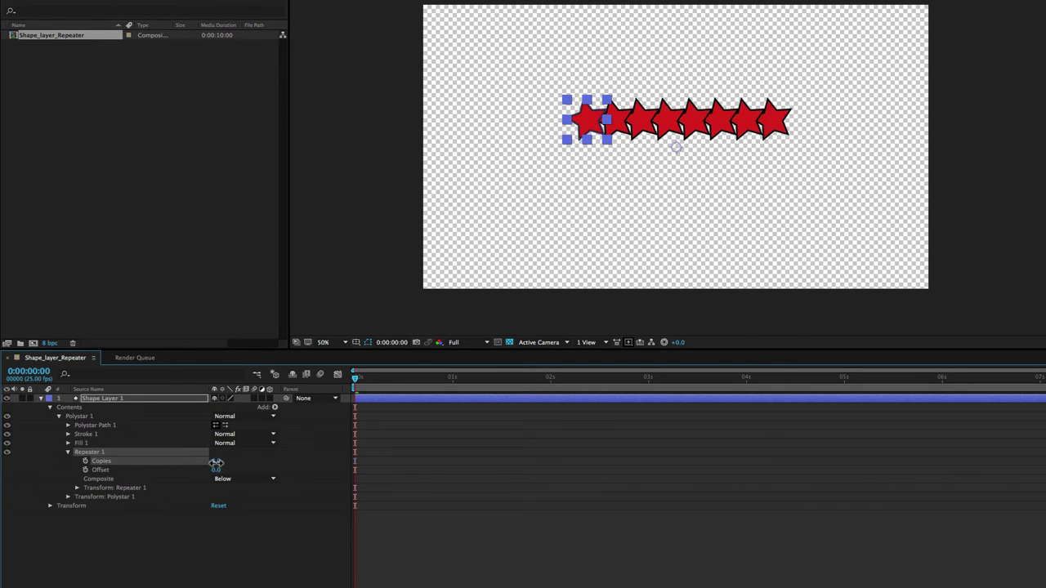
Set the repeater's Position offset to 0 and scale each copy to 136%
left_click(77, 487)
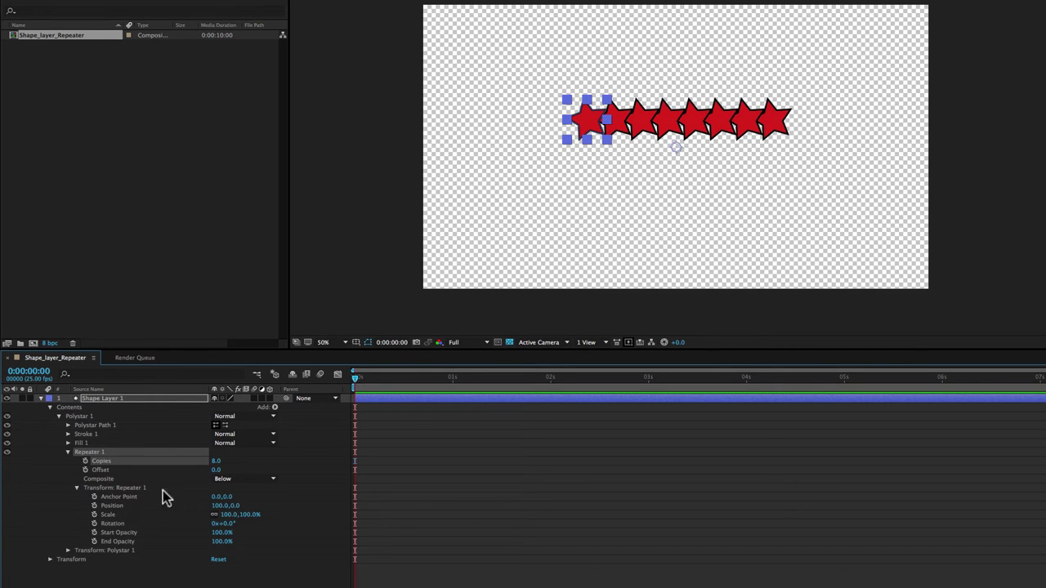
mouse_move(216, 506)
left_mouse_down()
mouse_move(105, 496)
mouse_move(210, 505)
left_mouse_up()
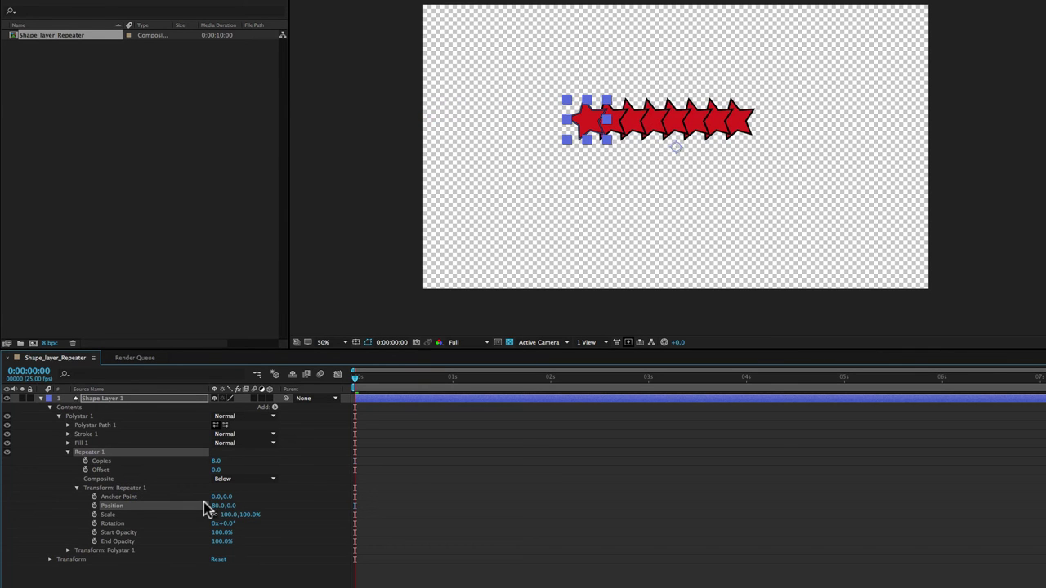
left_click(215, 506)
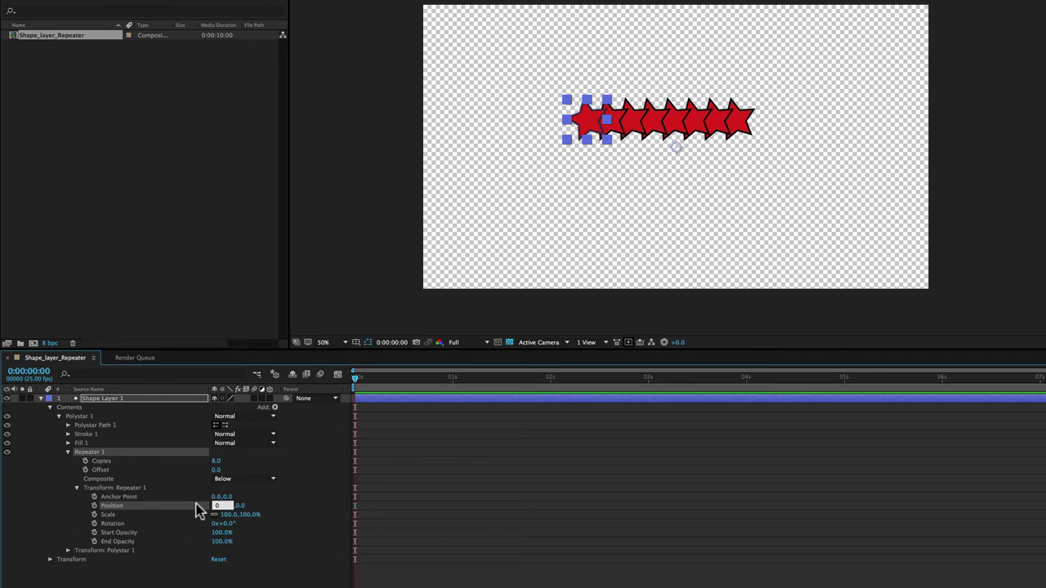
key("Return")
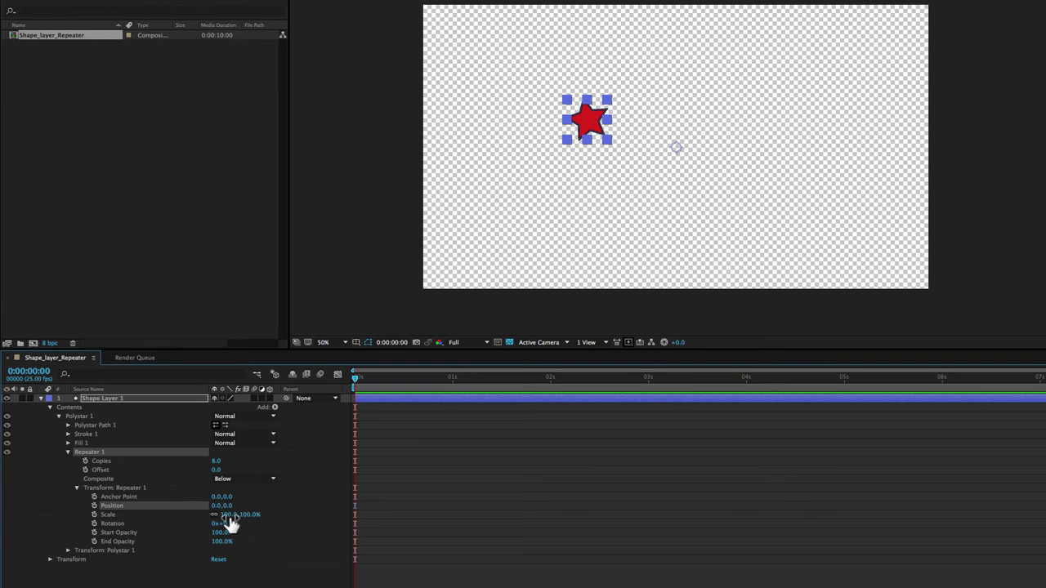
left_click_drag(228, 516, 250, 515)
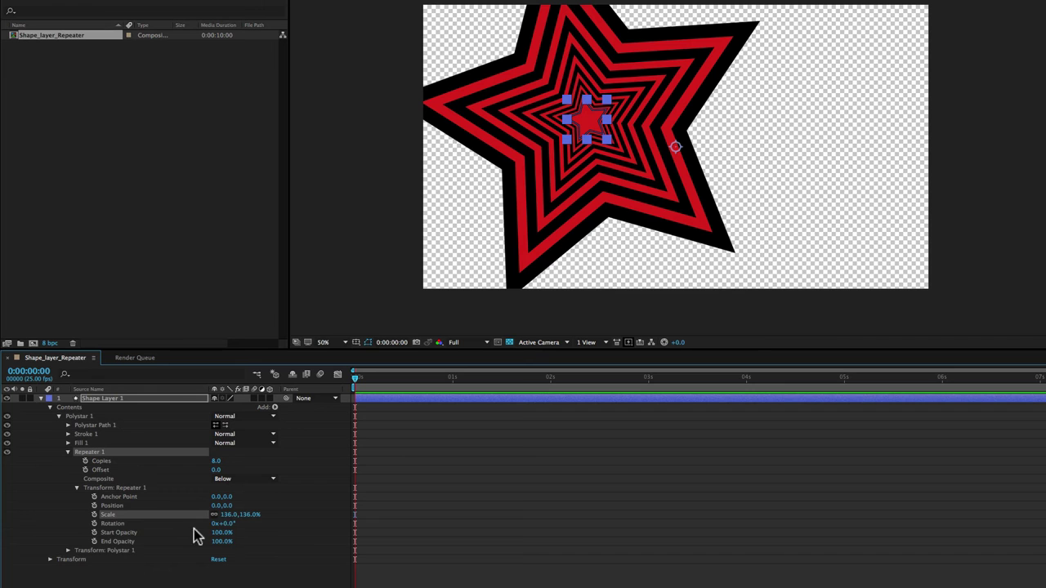
Scrub Repeater 1's Scale to 143.0,143.0% and select Shape Layer 1
left_click_drag(228, 521, 230, 516)
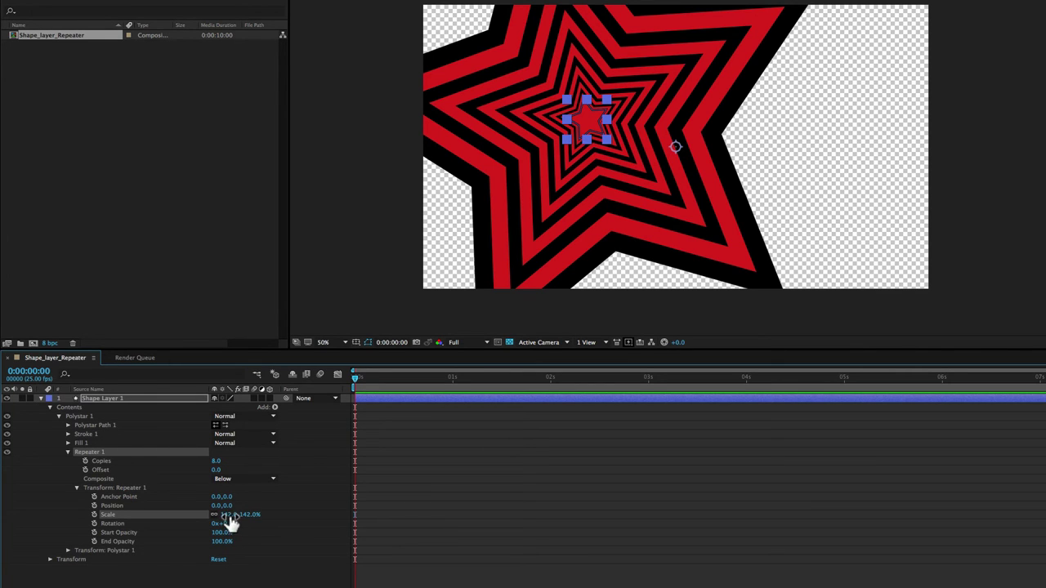
left_click_drag(231, 515, 233, 516)
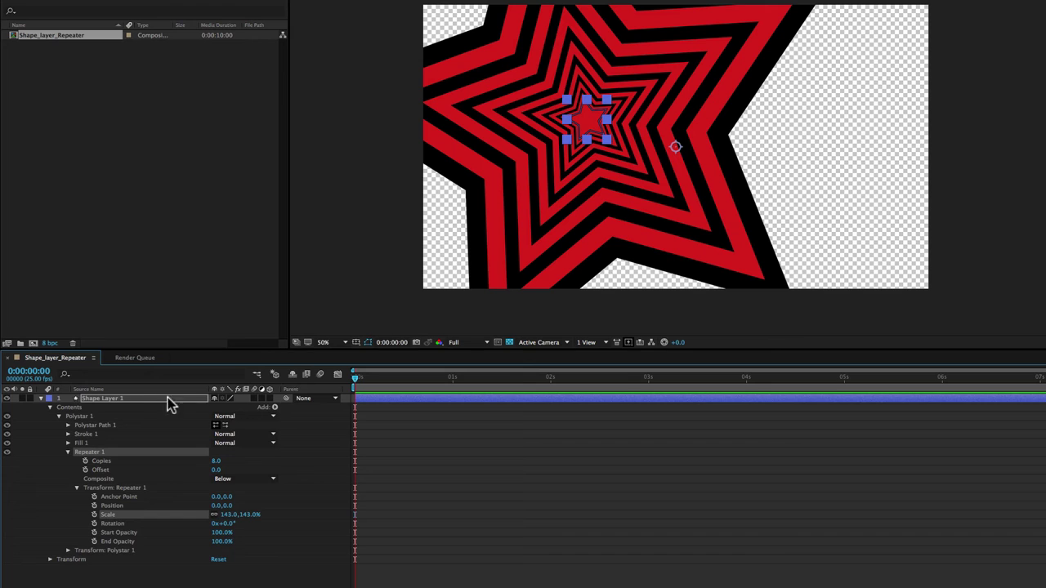
left_click(143, 404)
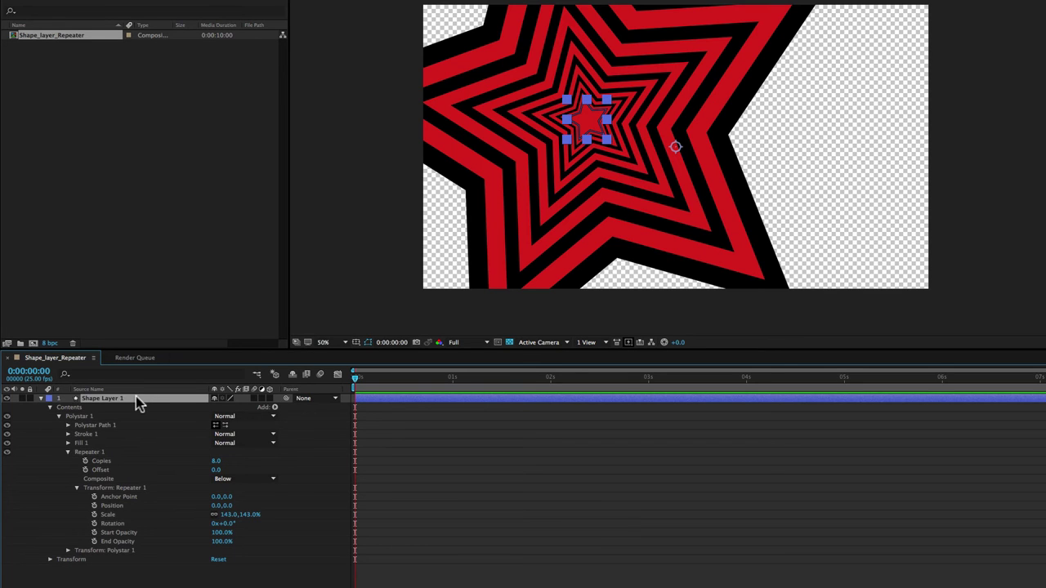
Delete the old star layer and draw a new red star, square and circle
key("Delete")
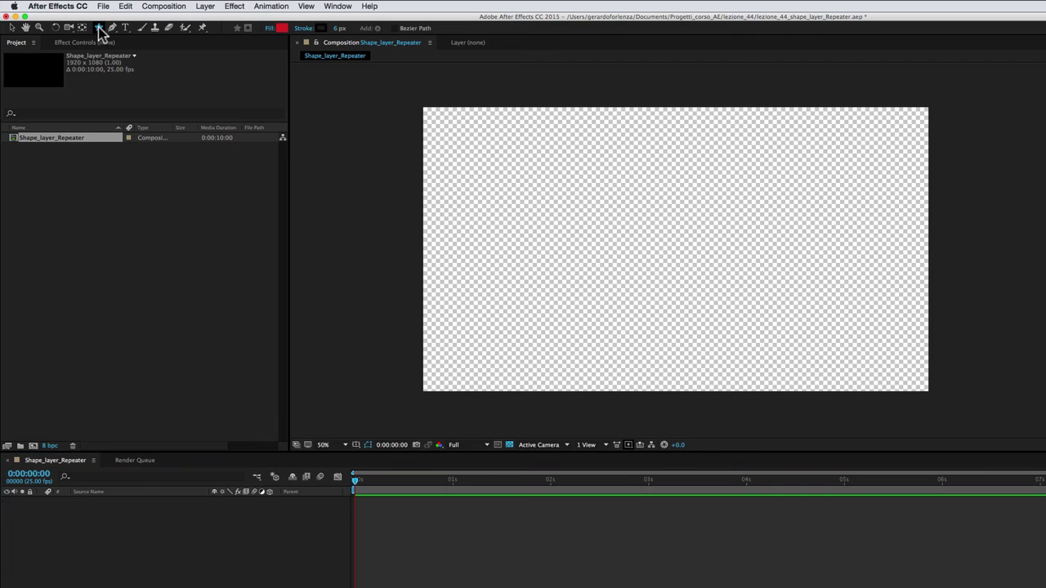
left_click_drag(100, 31, 131, 72)
left_click_drag(564, 207, 583, 196)
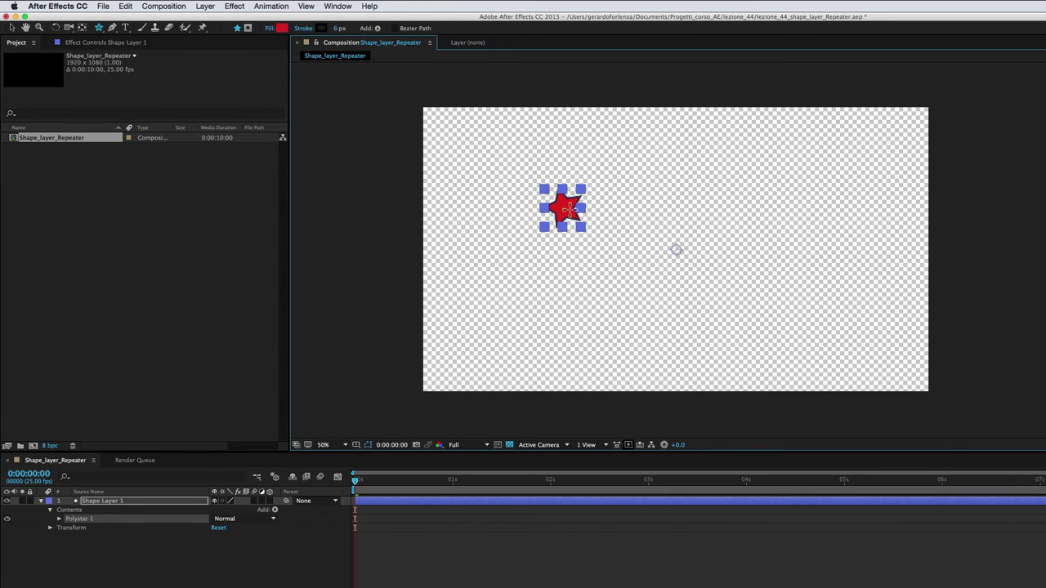
left_click_drag(99, 31, 139, 32)
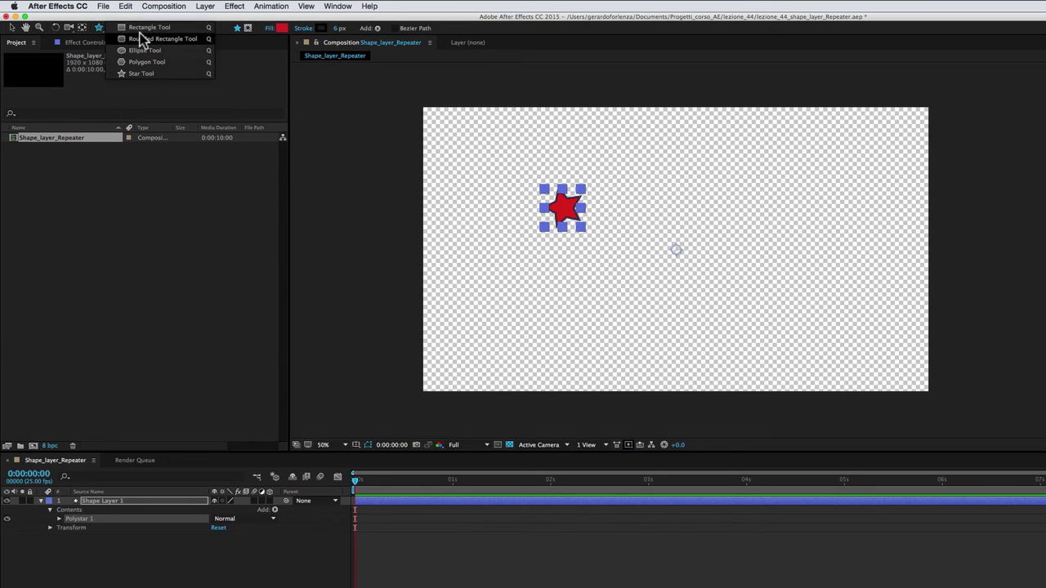
left_click_drag(601, 208, 641, 242)
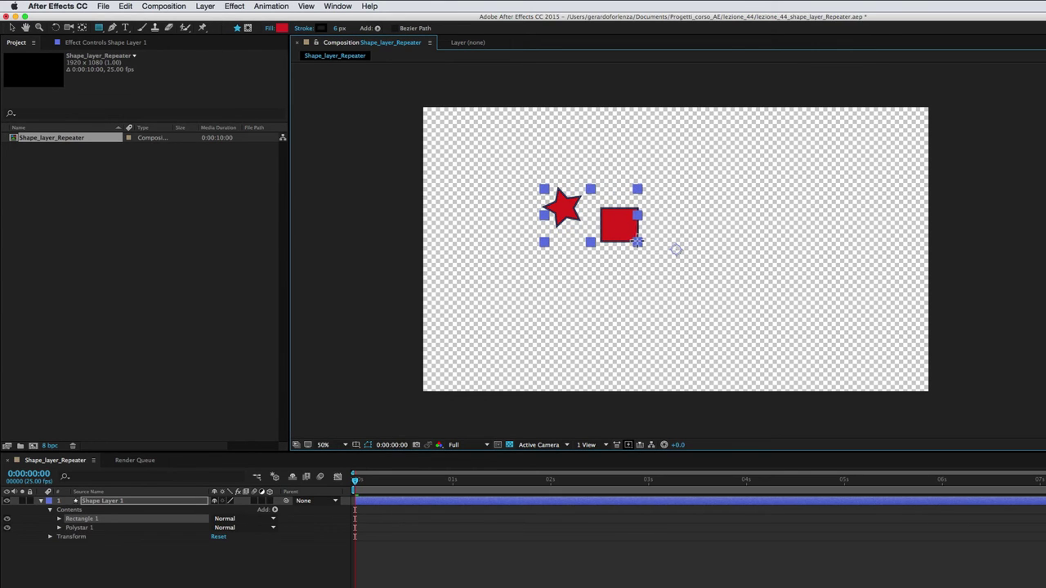
left_click_drag(99, 31, 121, 49)
left_click_drag(547, 239, 580, 275)
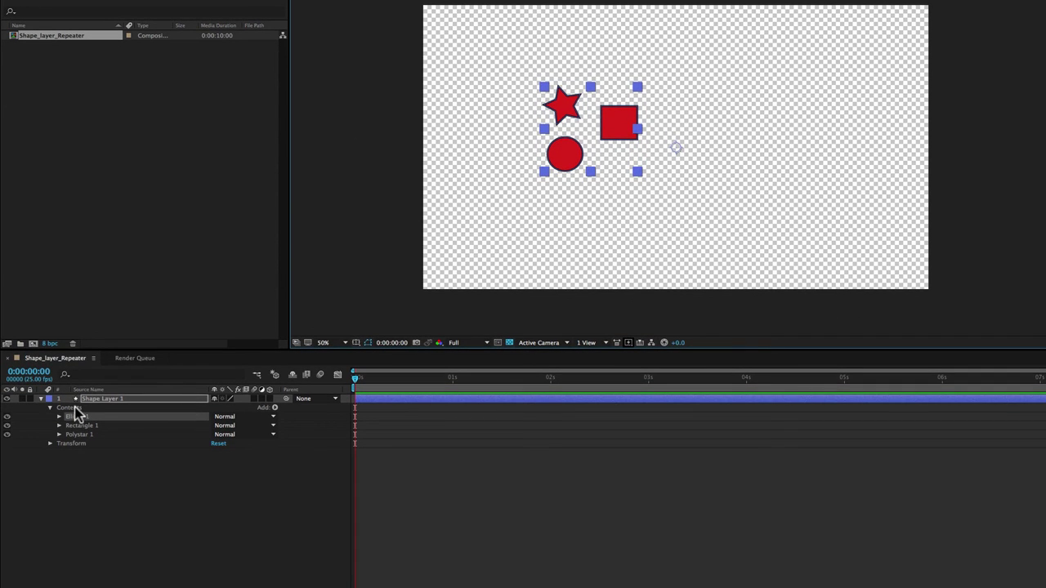
left_click(74, 407)
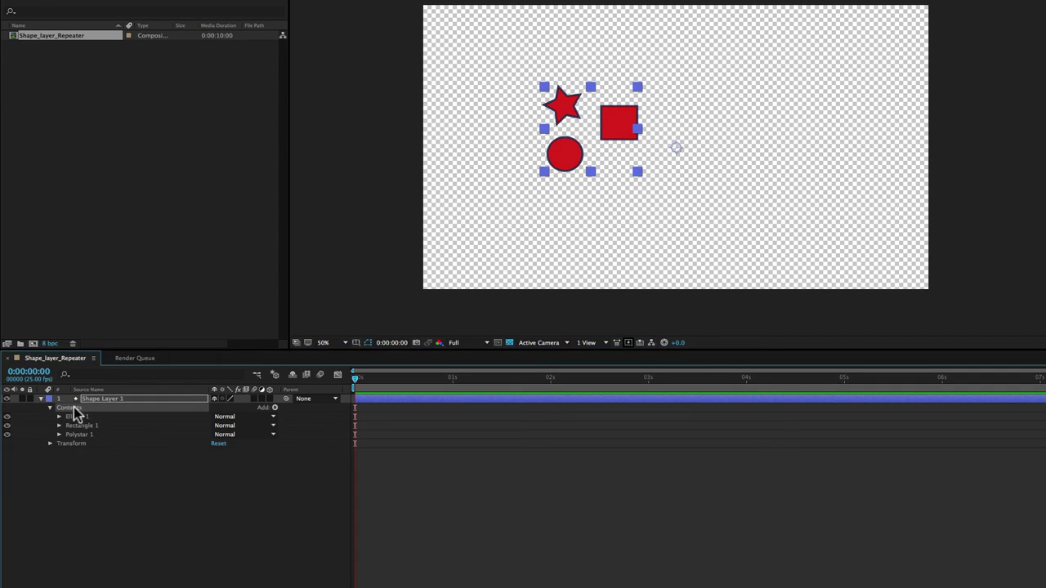
left_click(275, 407)
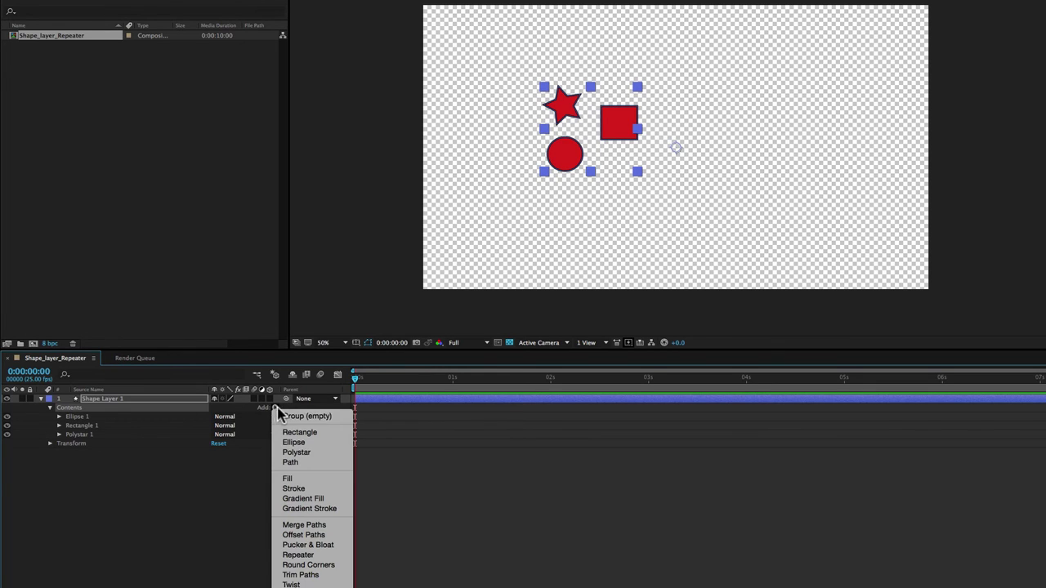
left_click(325, 555)
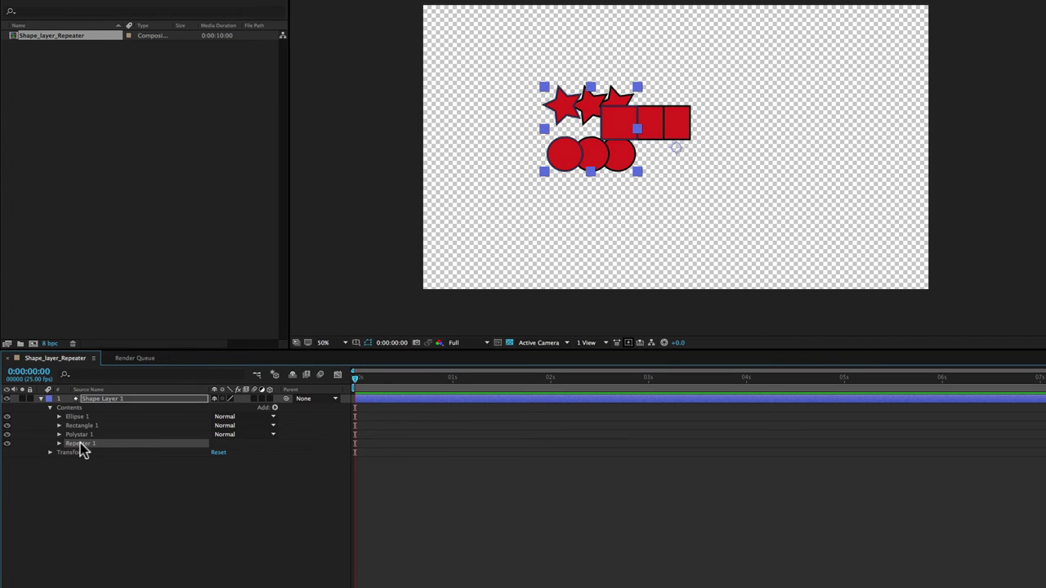
left_click(59, 443)
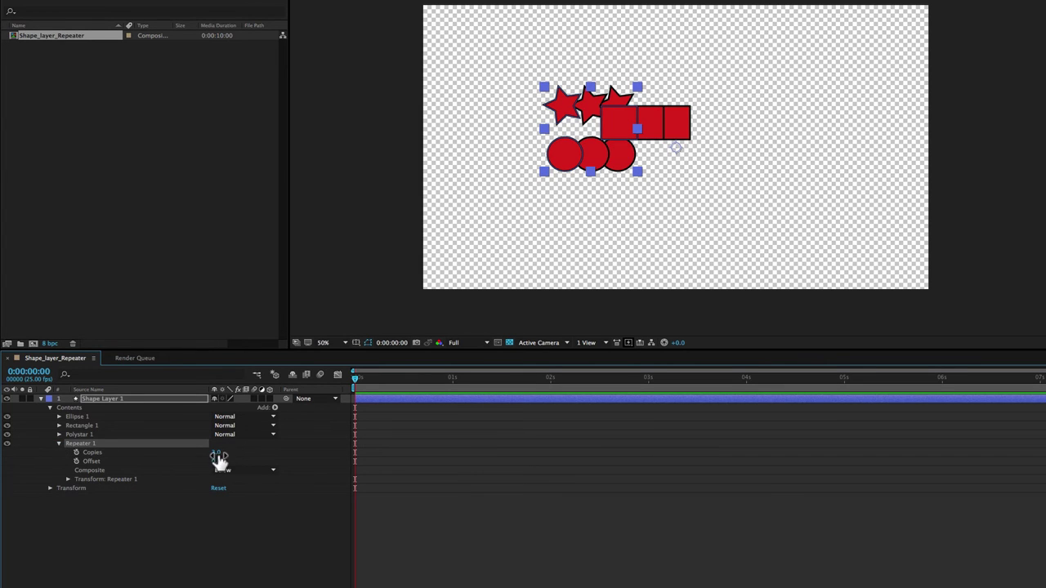
left_click_drag(219, 456, 217, 452)
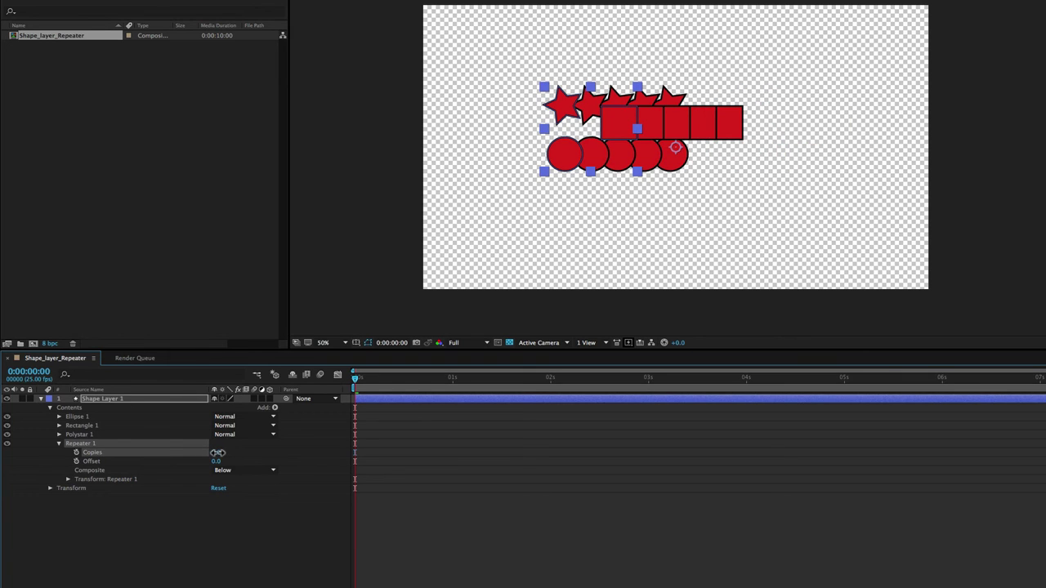
left_click(69, 479)
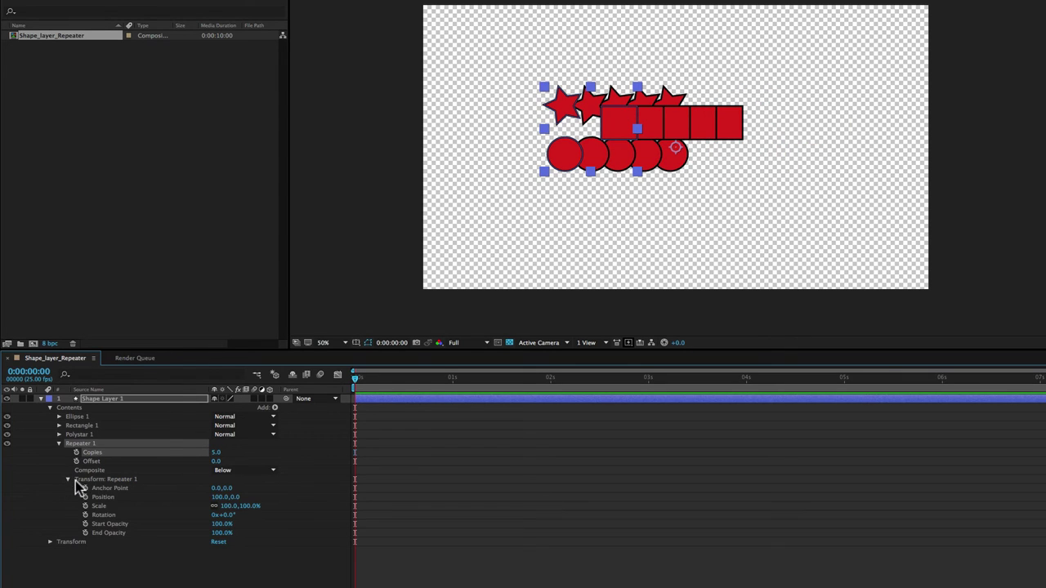
left_click_drag(215, 497, 360, 480)
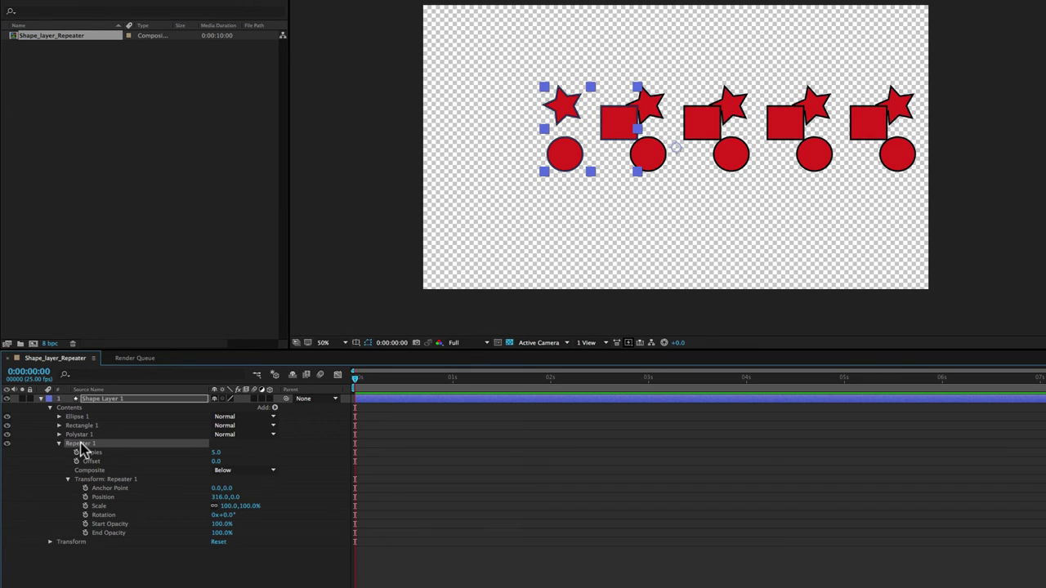
key("Delete")
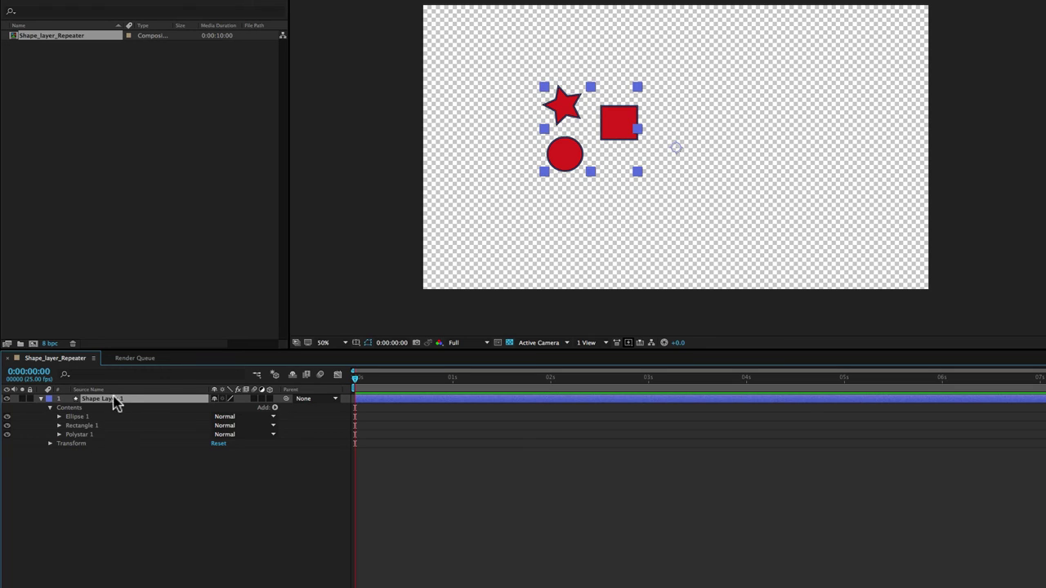
Add a Repeater inside the Polystar 1 star group only
left_click(78, 416)
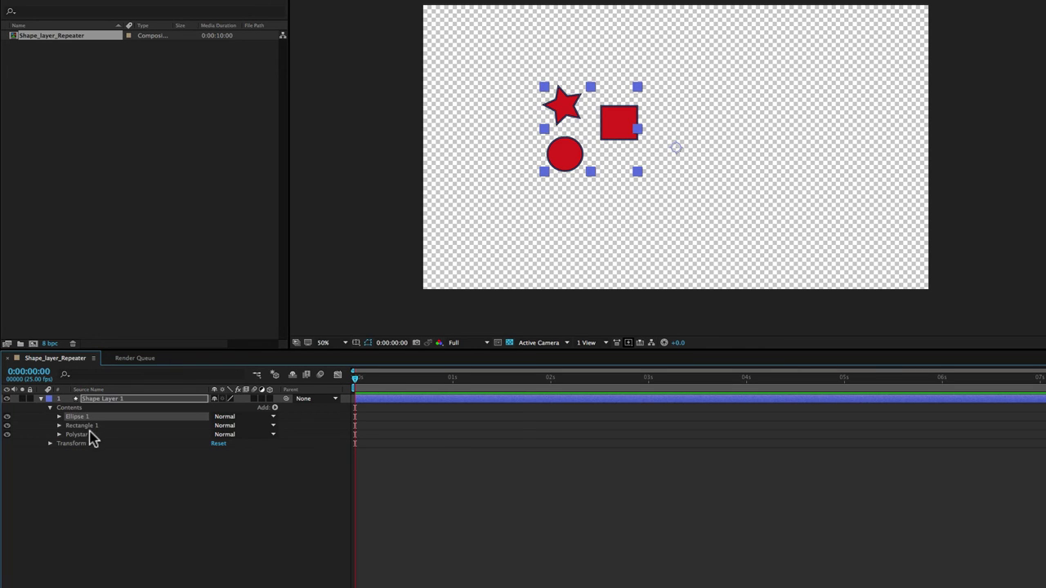
left_click(81, 435)
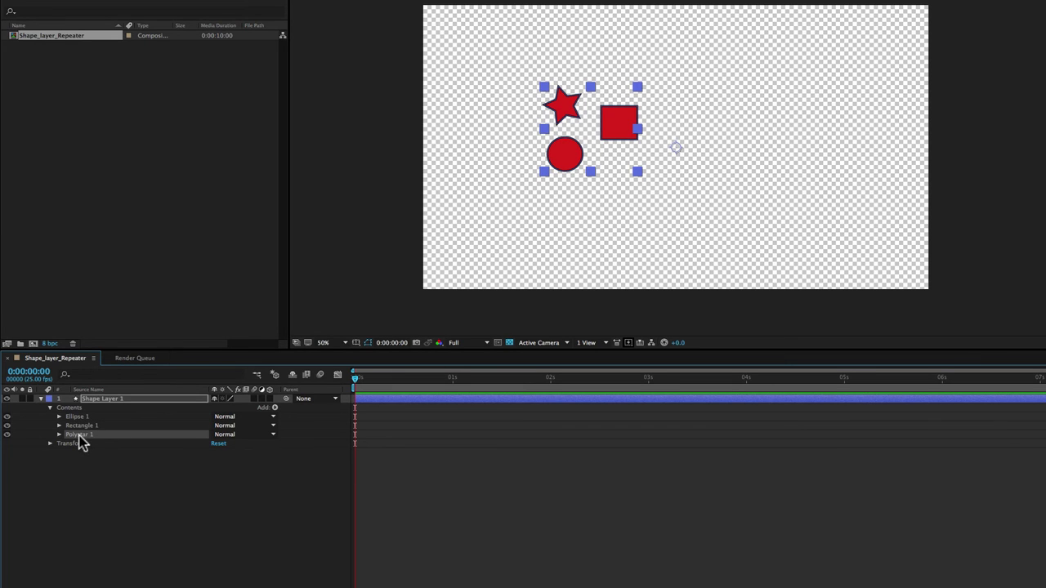
left_click(275, 408)
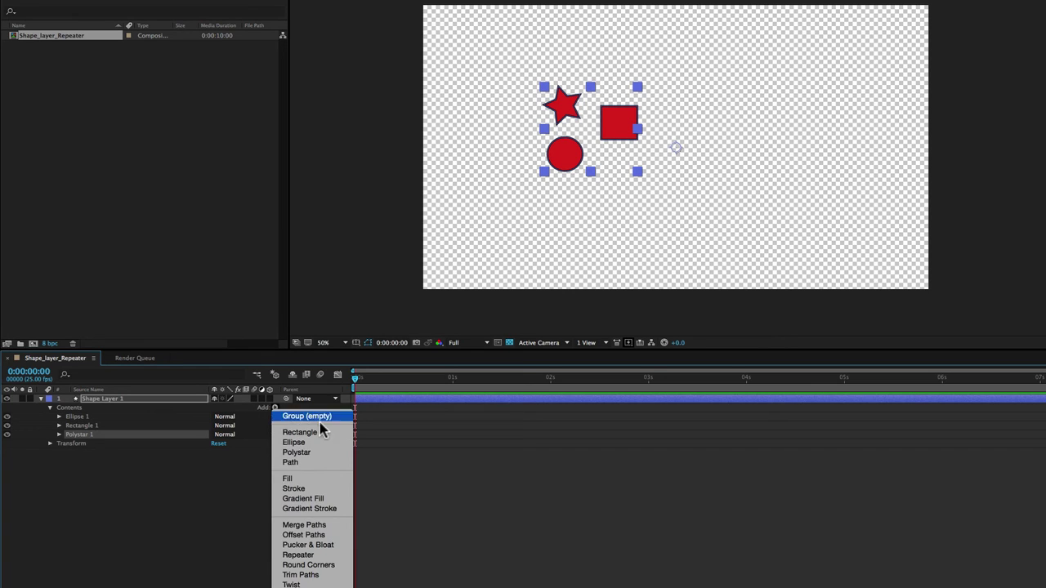
left_click(314, 556)
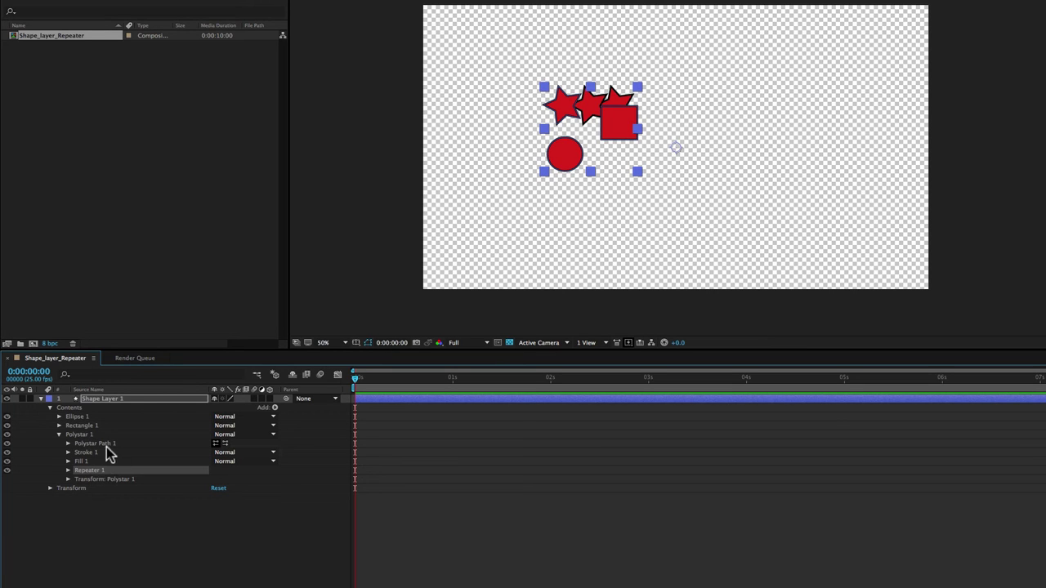
Set the star repeater to 10 copies, each rotated 93°
left_click(69, 470)
left_click_drag(215, 480, 224, 485)
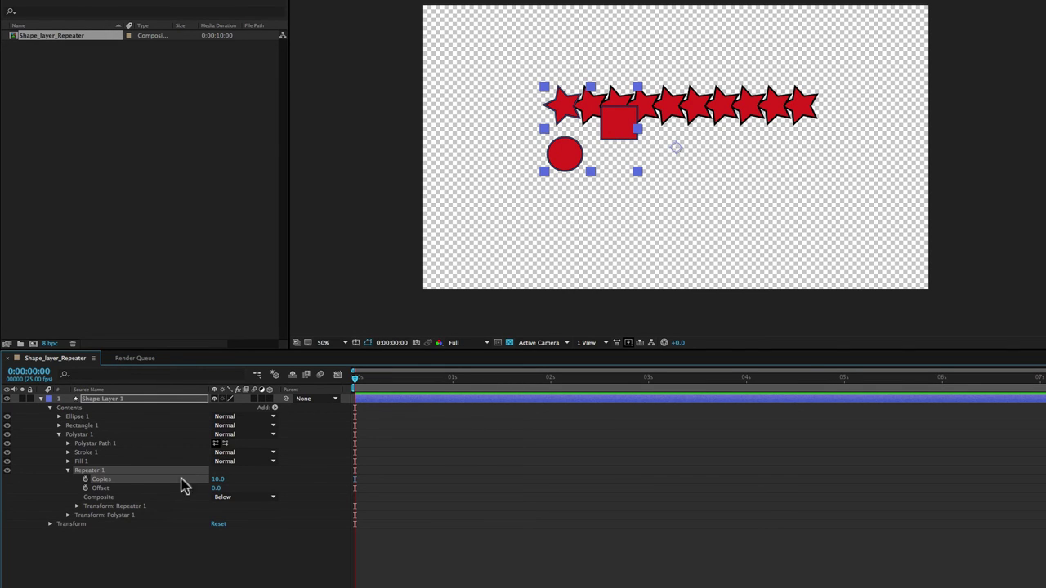
left_click(76, 507)
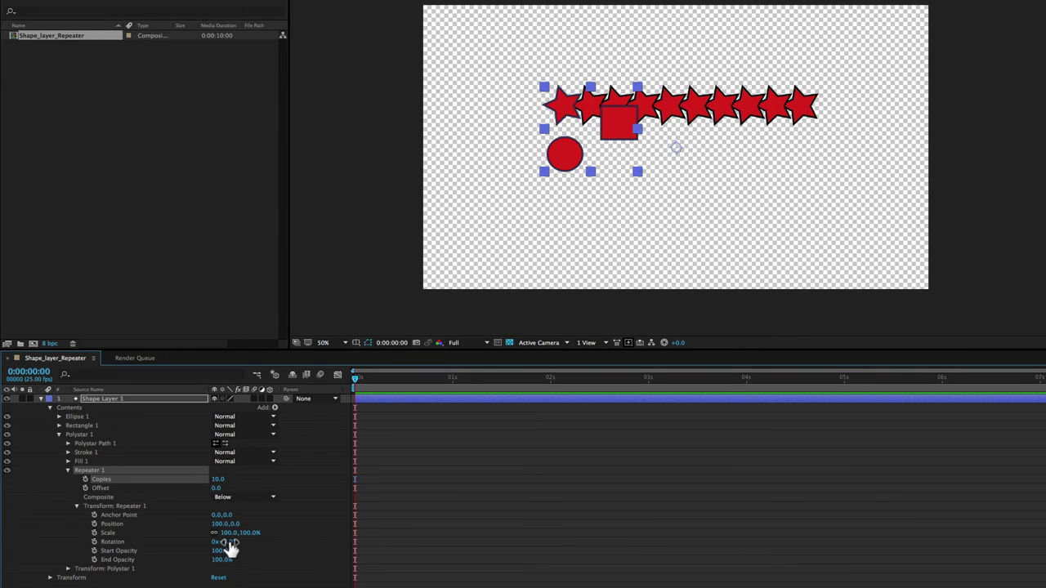
left_click_drag(229, 545, 258, 545)
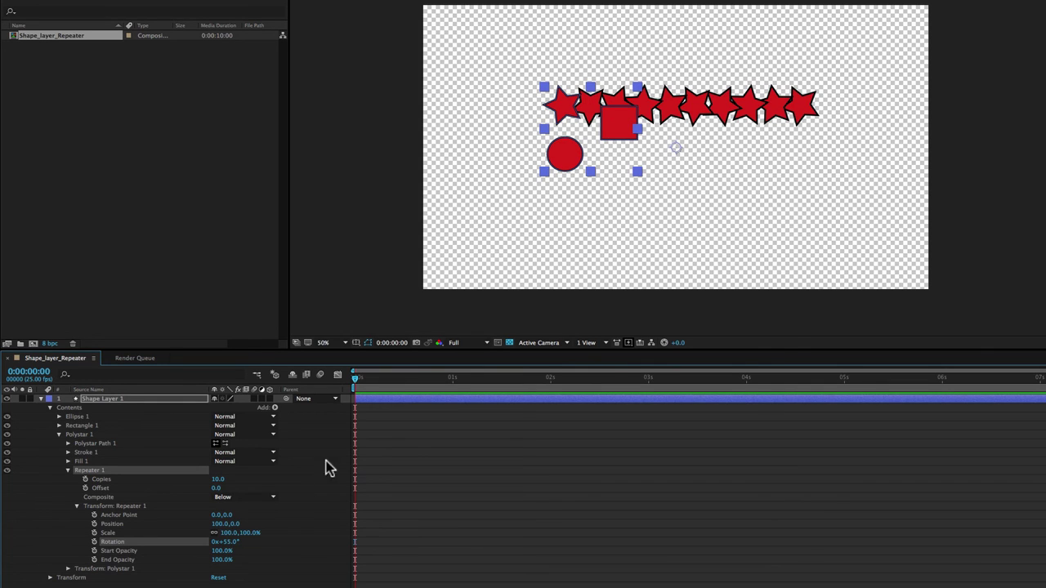
left_click_drag(225, 542, 253, 541)
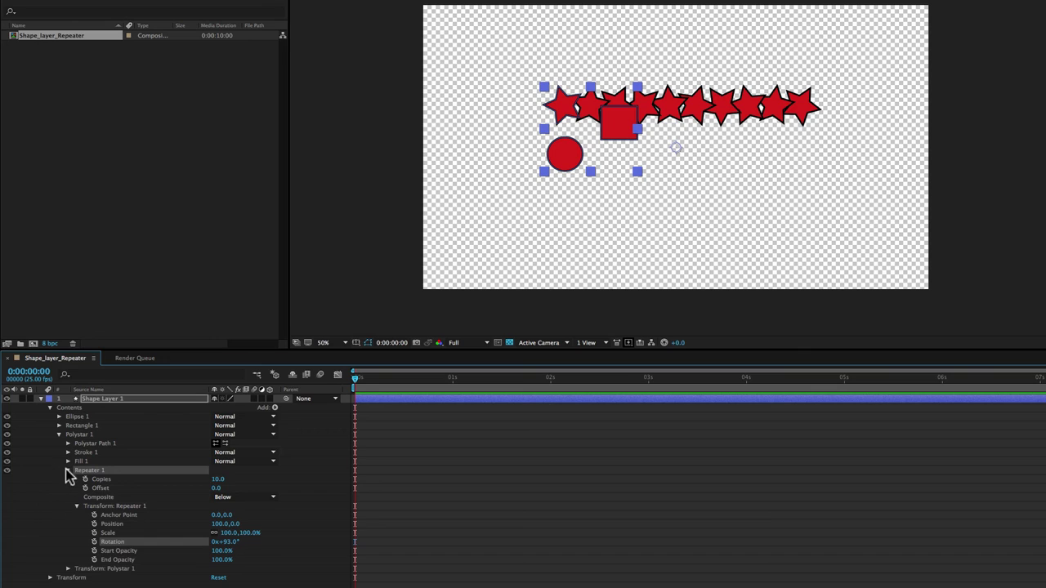
Add a new Repeater to the layer's Contents, affecting all shapes
left_click(67, 471)
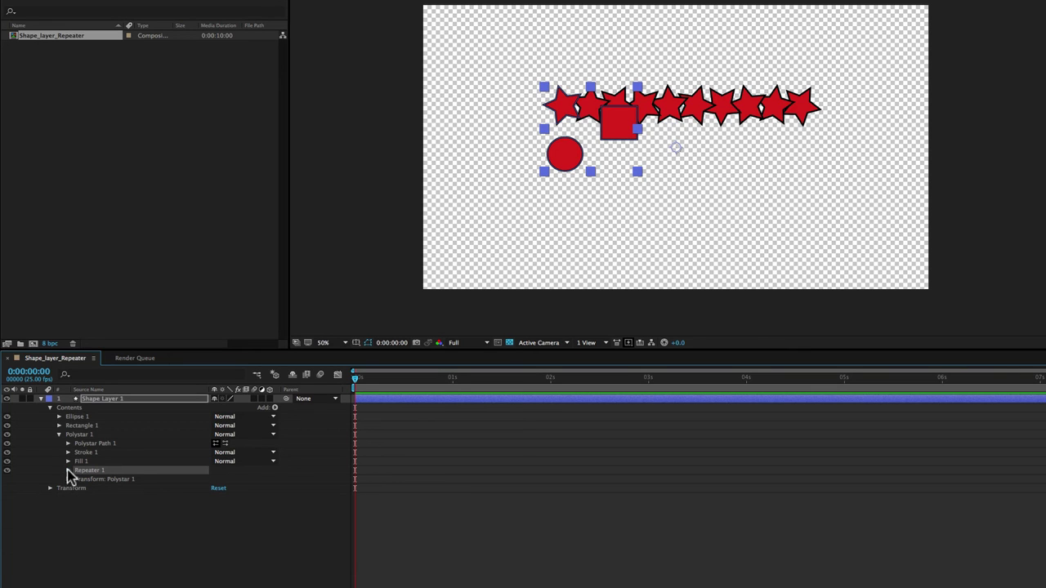
left_click(71, 408)
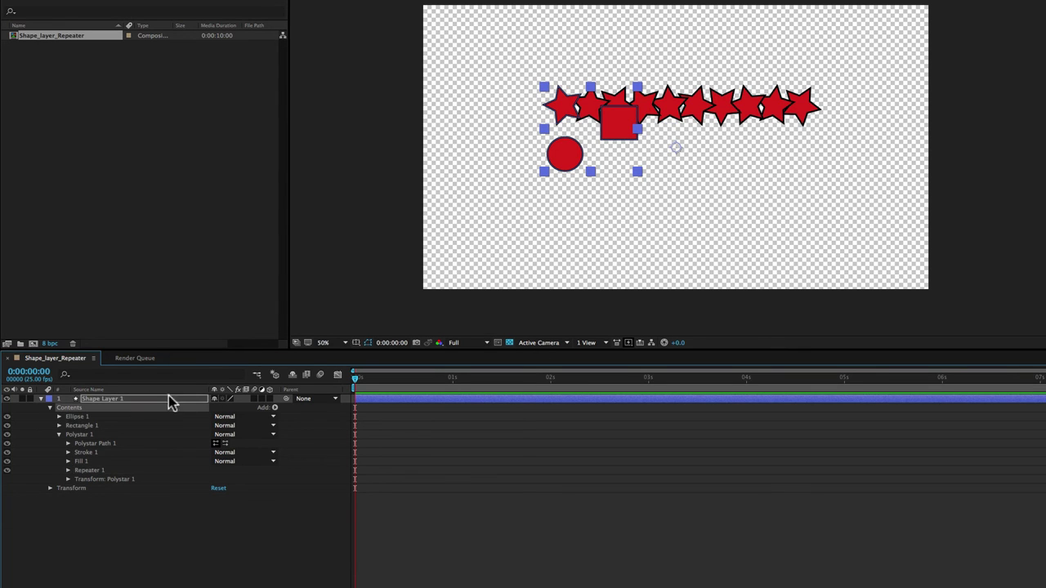
left_click(275, 407)
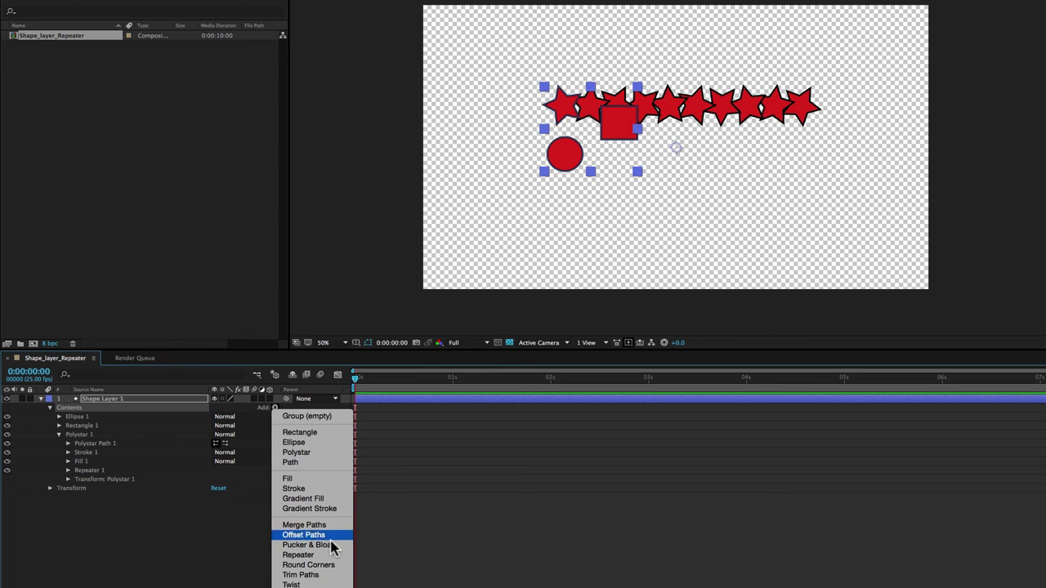
left_click(319, 554)
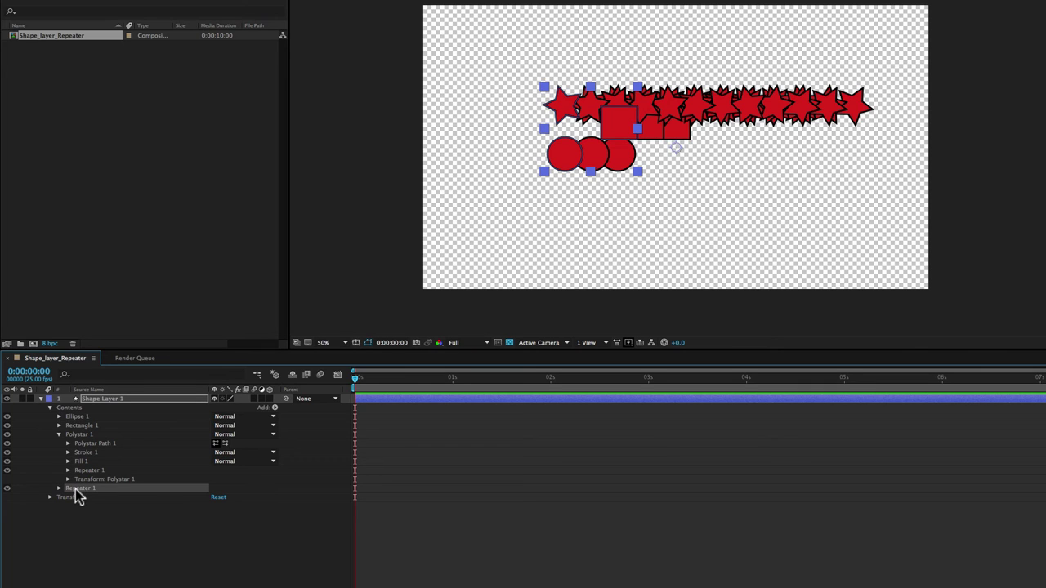
Move the new Repeater above Polystar 1 and also select Rectangle 1
left_click_drag(74, 490, 100, 432)
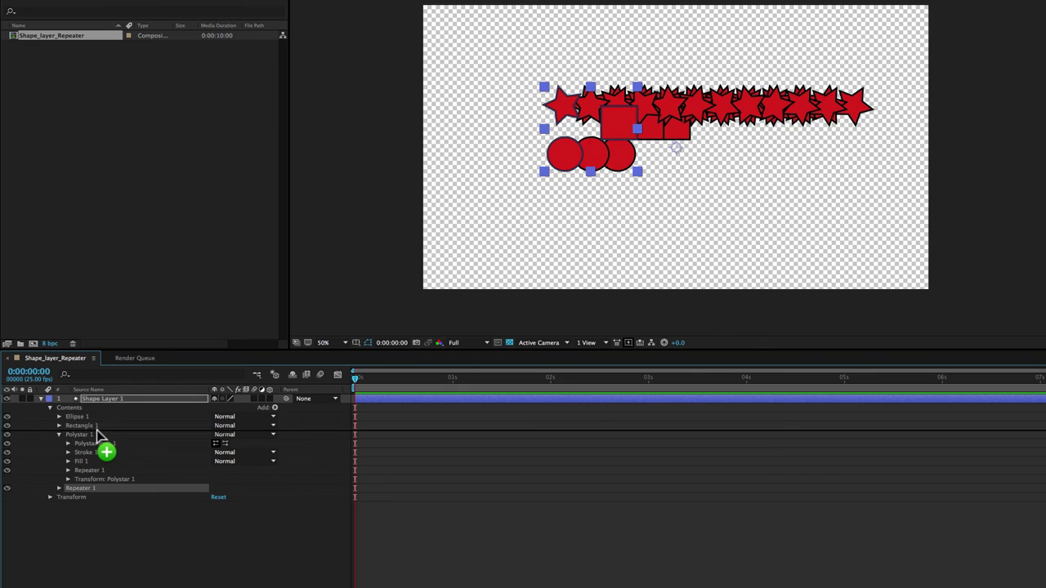
left_click_drag(99, 433, 96, 430)
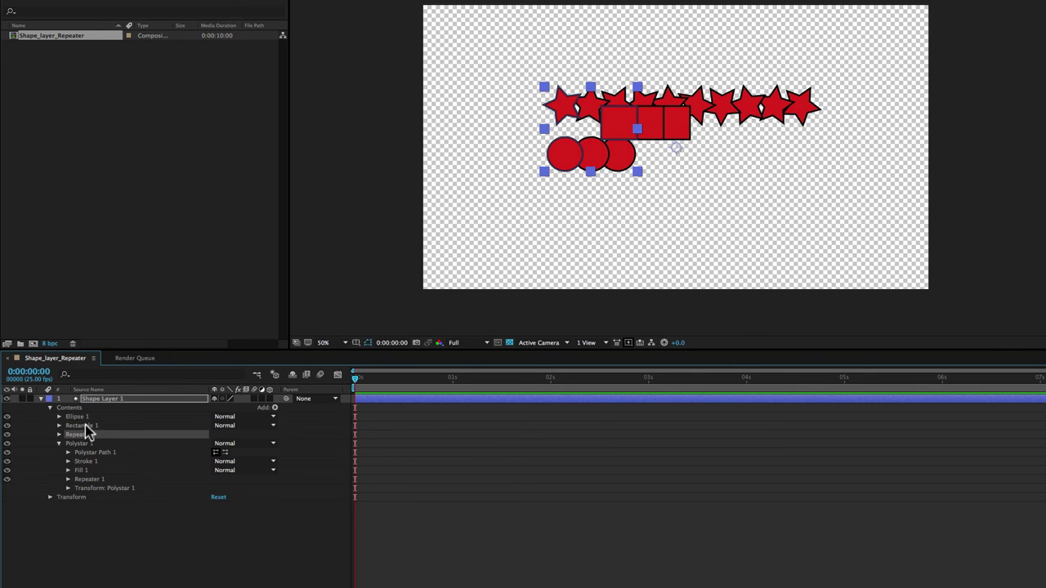
left_click(88, 424, "shift")
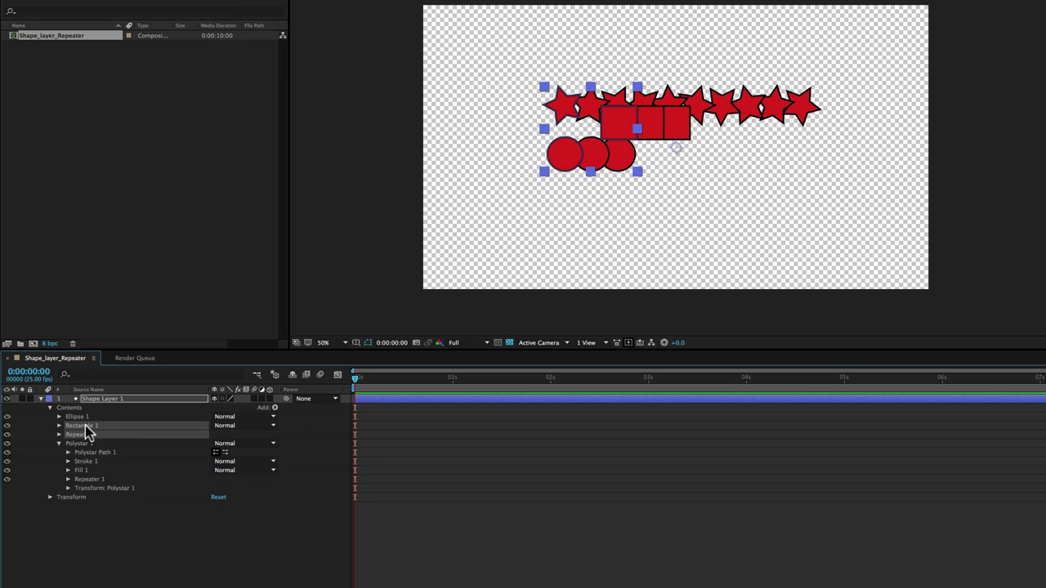
Group Rectangle 1 with its Repeater into Group 1 and expand the repeater's transform
key("ctrl+g")
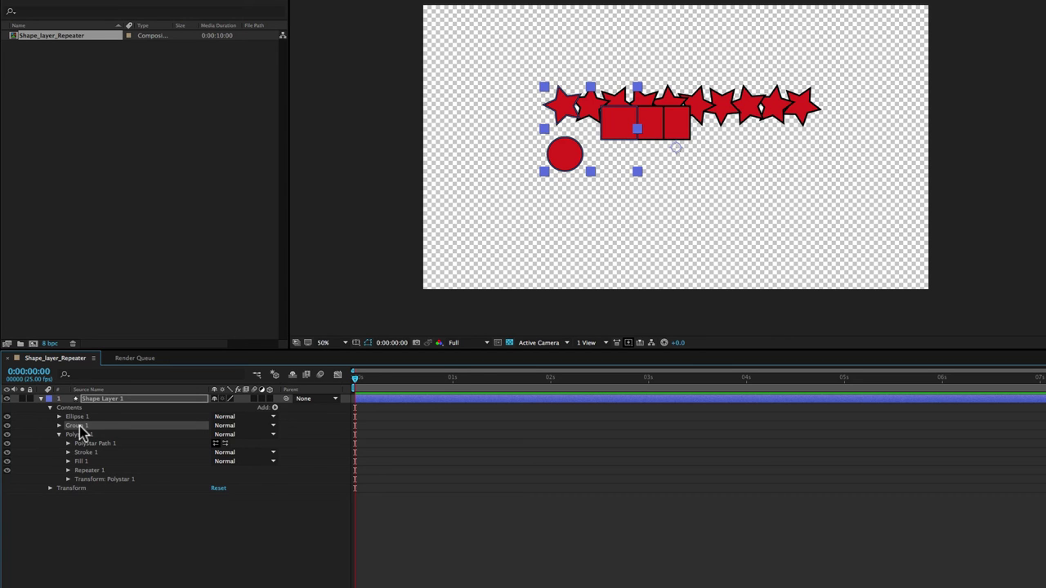
left_click(59, 426)
left_click(92, 444)
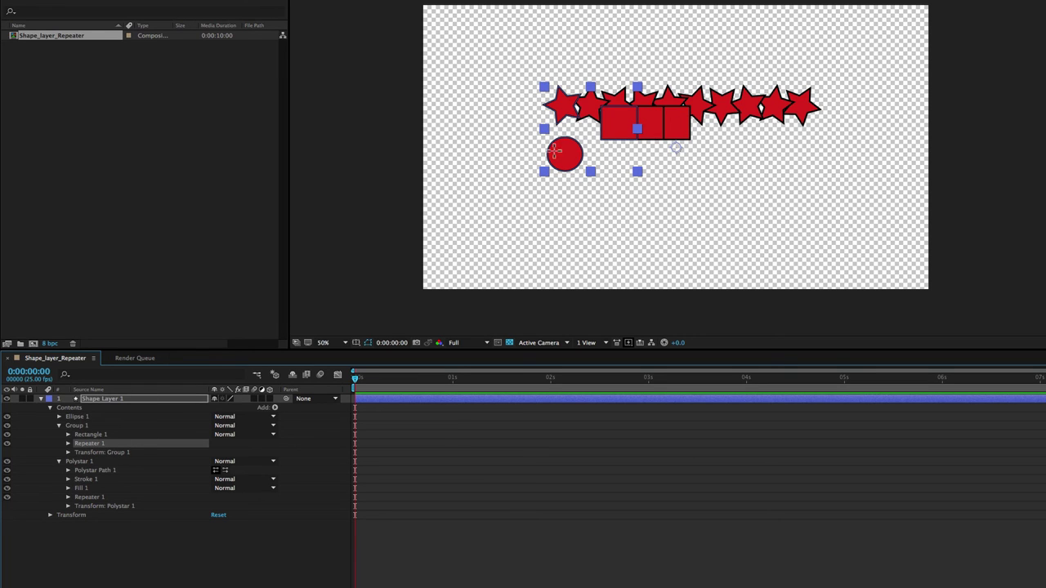
left_click(68, 443)
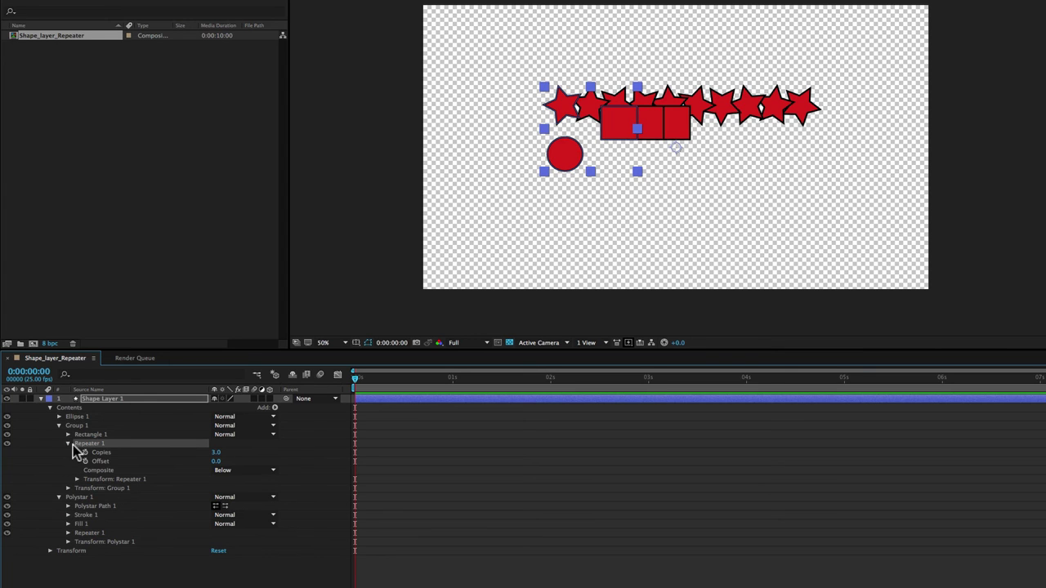
left_click(78, 479)
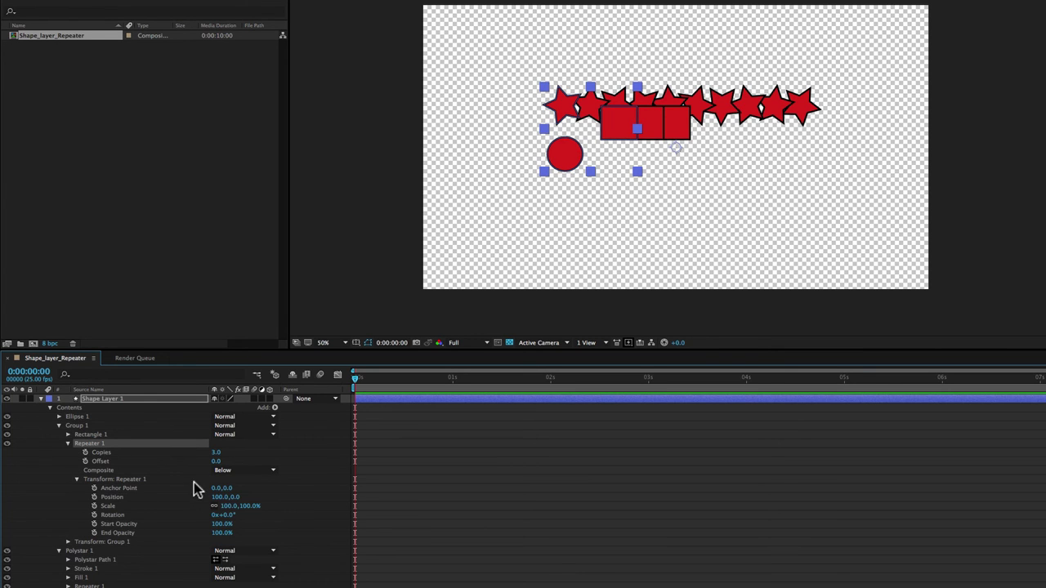
Set the square repeater's Position to 0, Rotation to 48° and Copies to 7
left_click(219, 497)
type("0")
left_click(276, 498)
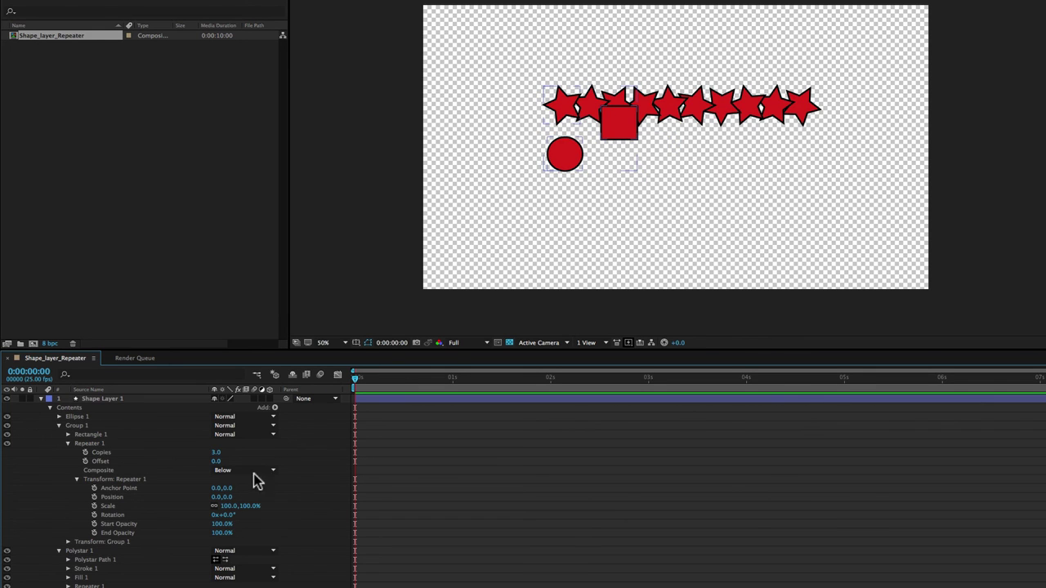
left_click_drag(229, 516, 254, 520)
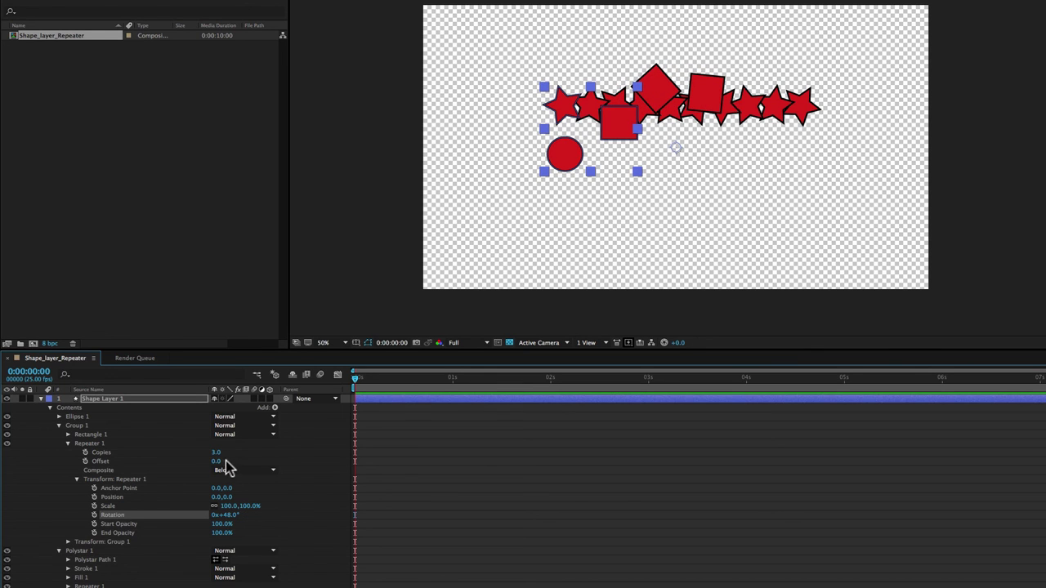
left_click_drag(217, 452, 221, 454)
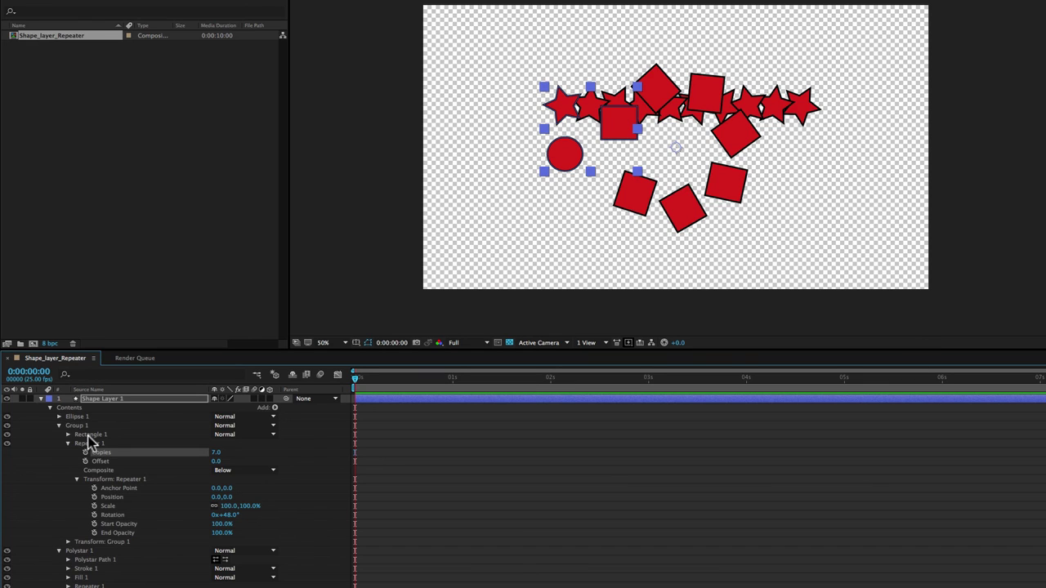
left_click(59, 425)
Review Polystar 1, its Repeater and Group 1, then delete Shape Layer 1
left_click(82, 435)
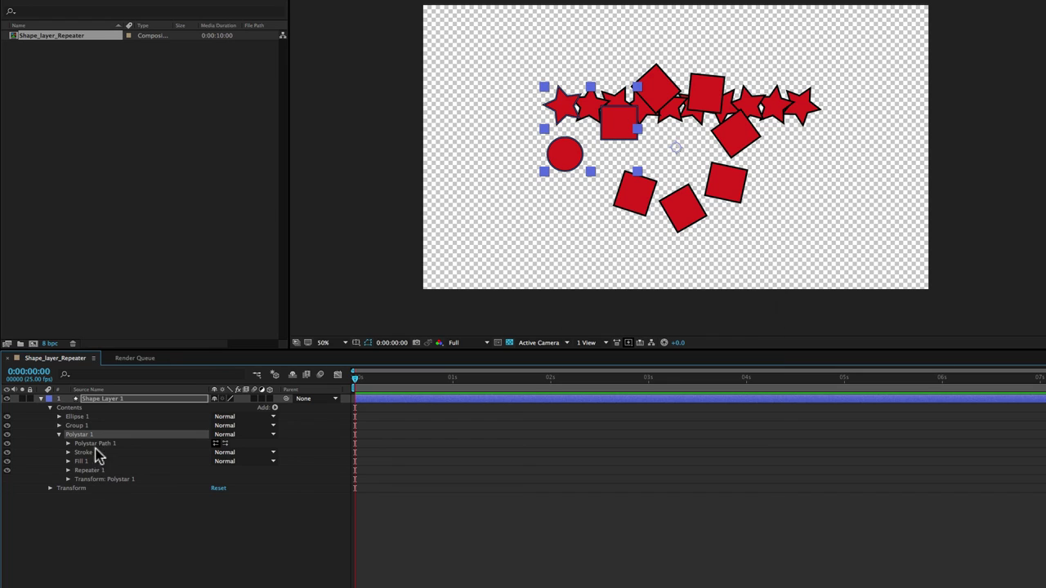
left_click(88, 471)
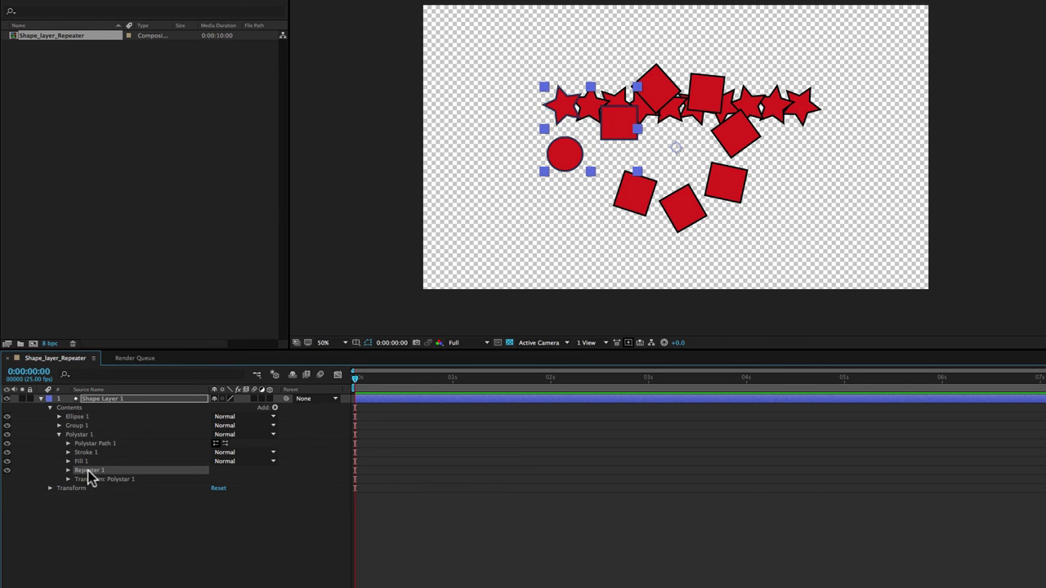
left_click(77, 426)
left_click(59, 425)
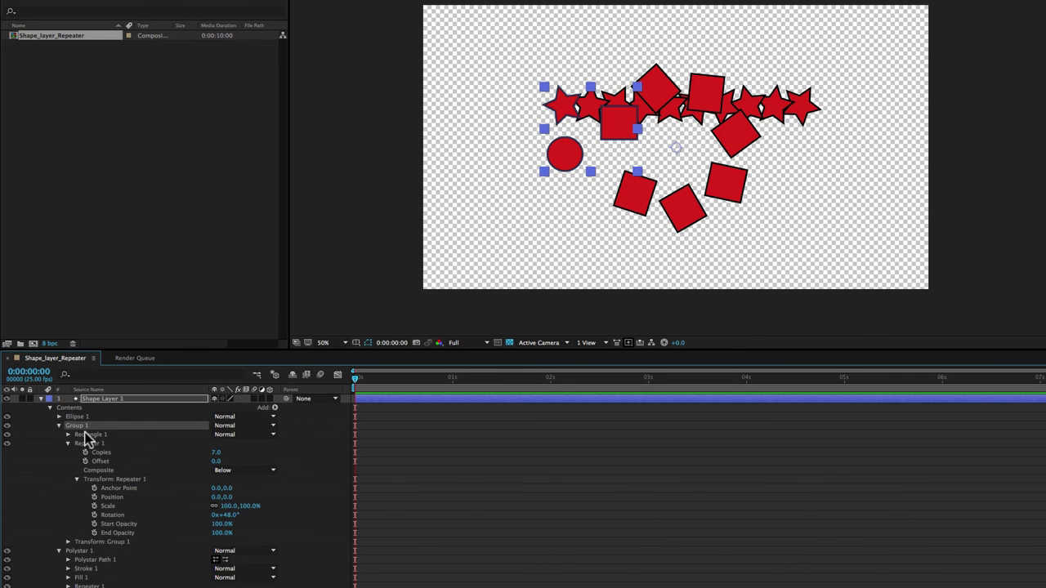
left_click(68, 443)
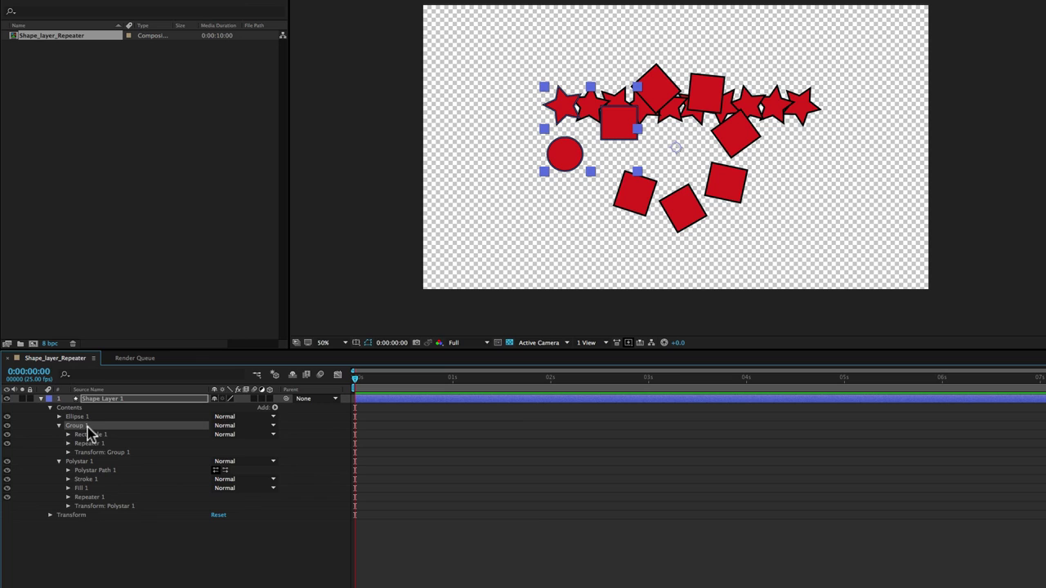
left_click(107, 400)
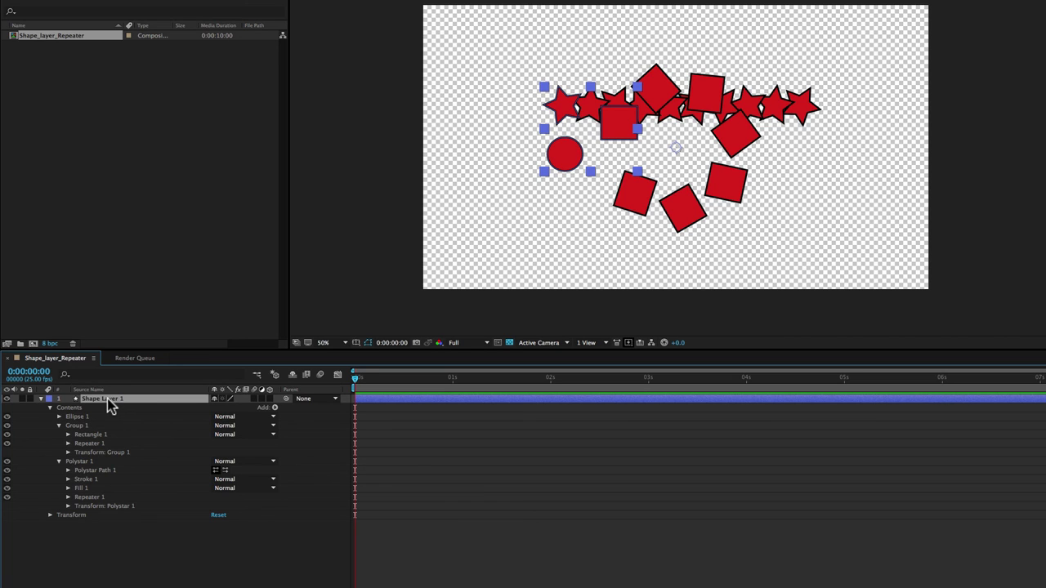
key("Delete")
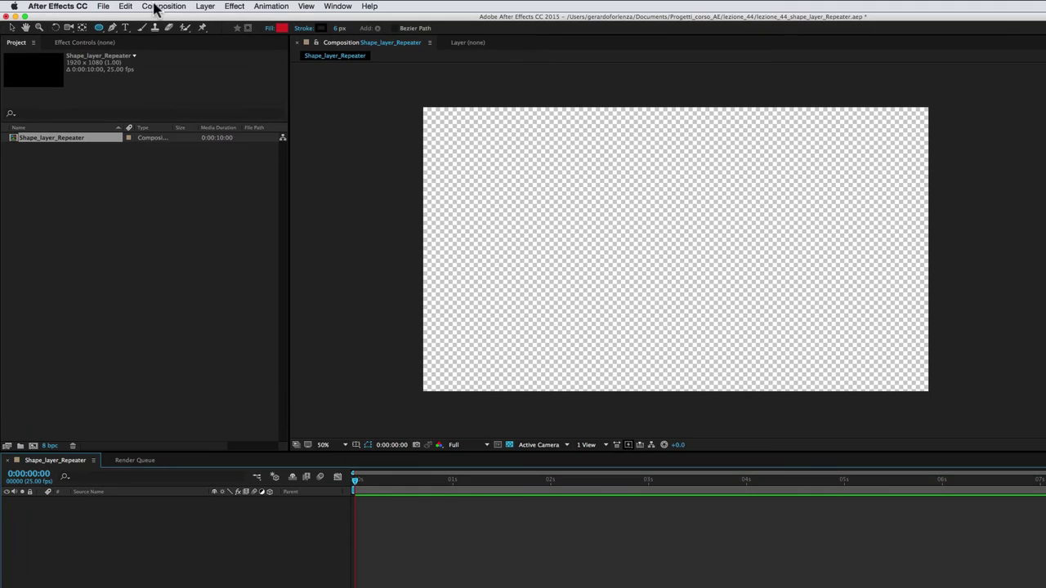
Draw a red star near the upper left and add a Repeater to it
left_click_drag(99, 28, 140, 73)
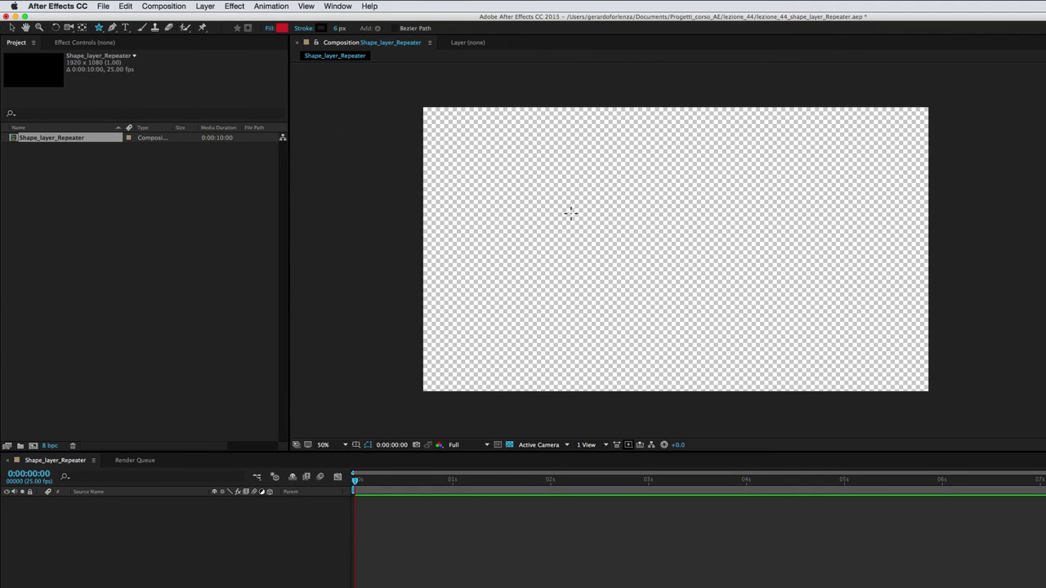
left_click_drag(540, 174, 558, 188)
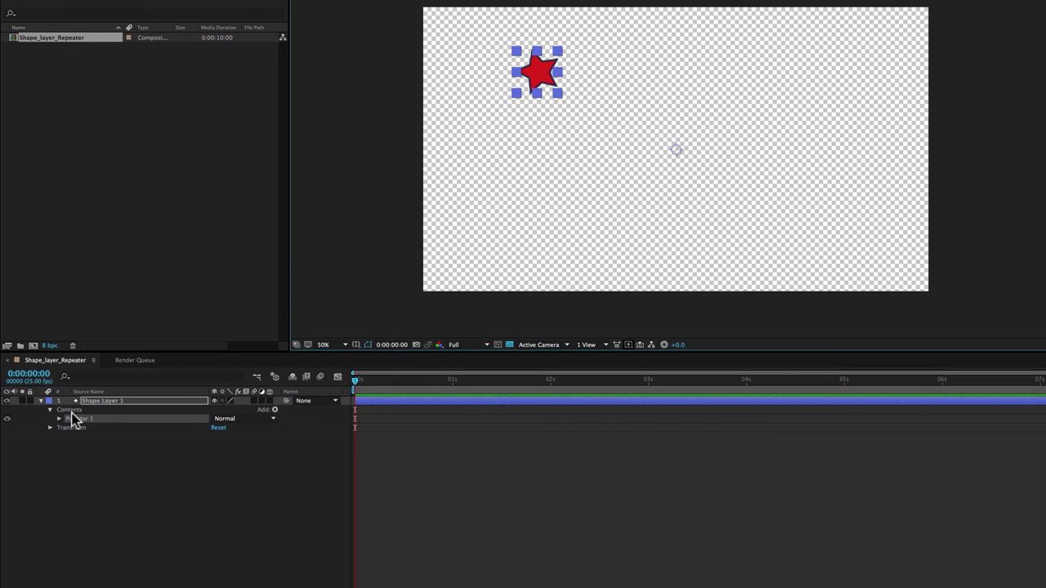
left_click(275, 409)
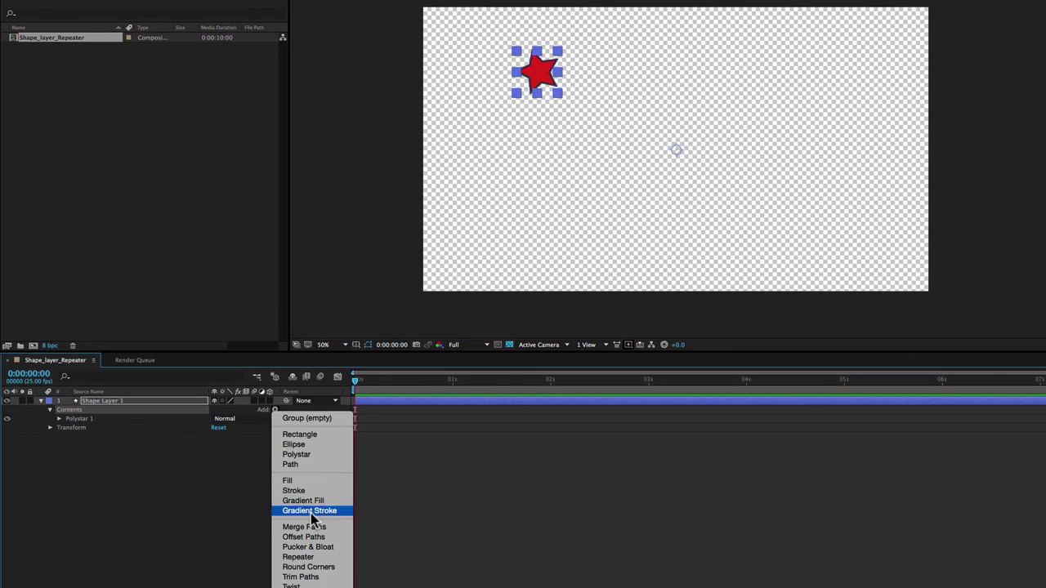
left_click(298, 557)
Set the star repeater to 10 copies spaced 151 apart horizontally
left_click(59, 428)
left_click_drag(218, 437, 217, 438)
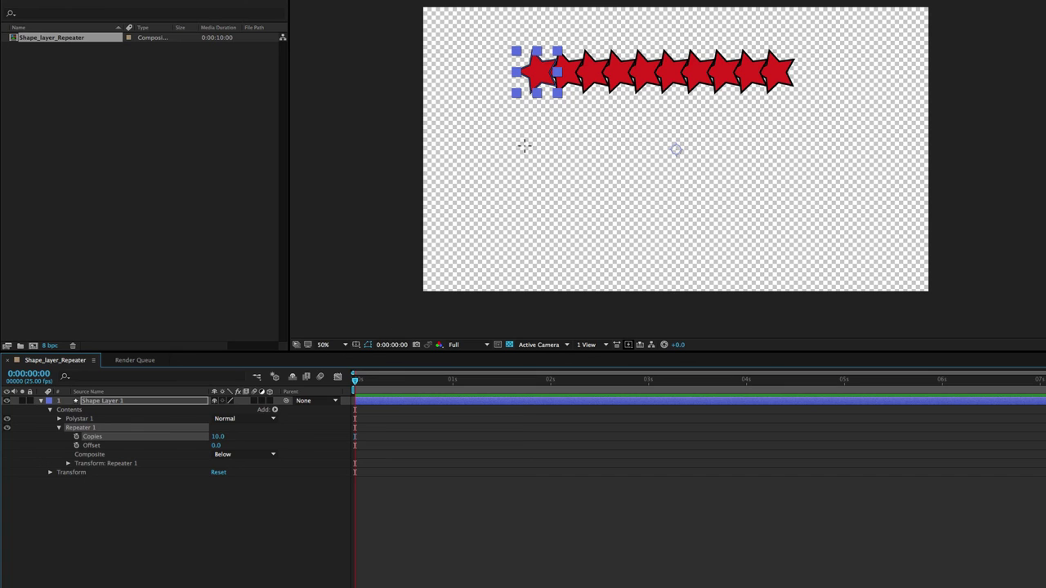
left_click(68, 464)
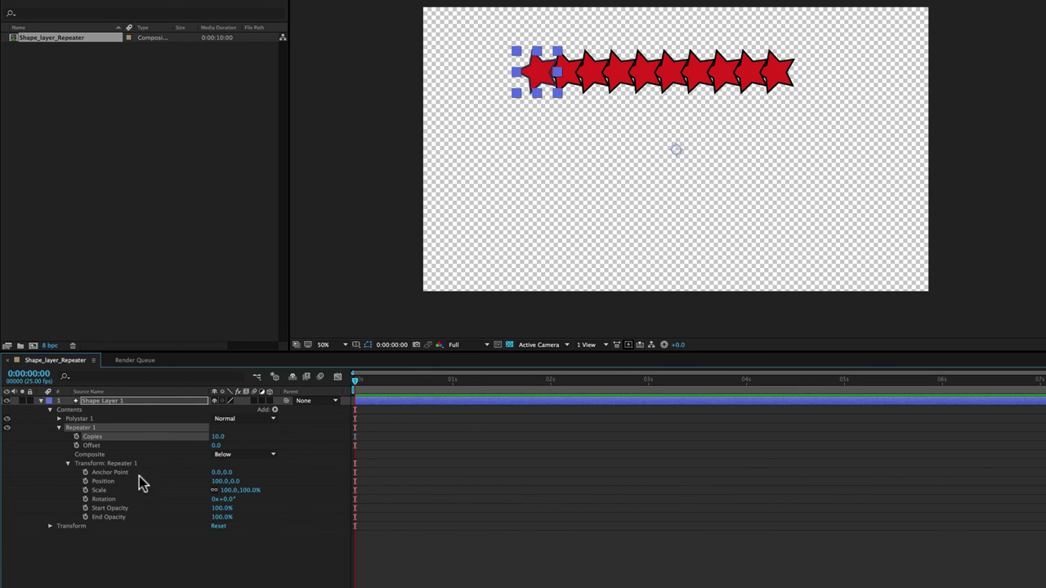
left_click_drag(217, 481, 245, 482)
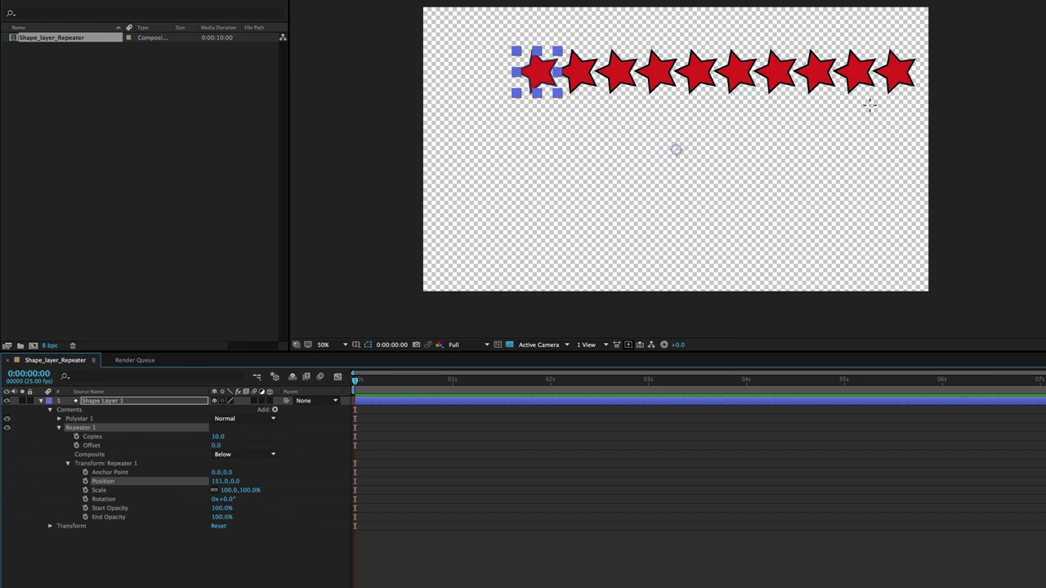
Add a second Repeater to the star shape layer's contents
left_click(61, 427)
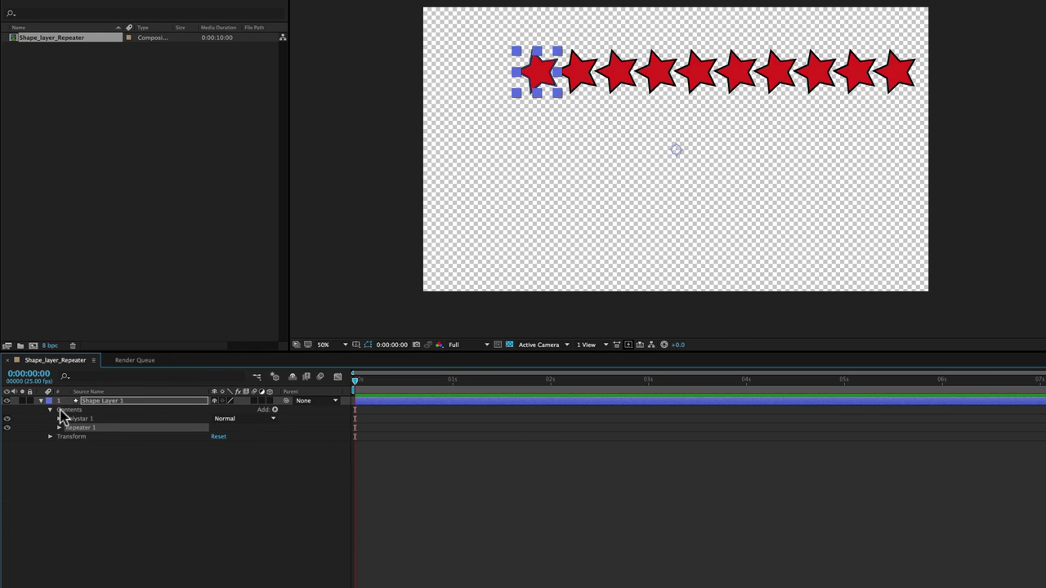
left_click(69, 410)
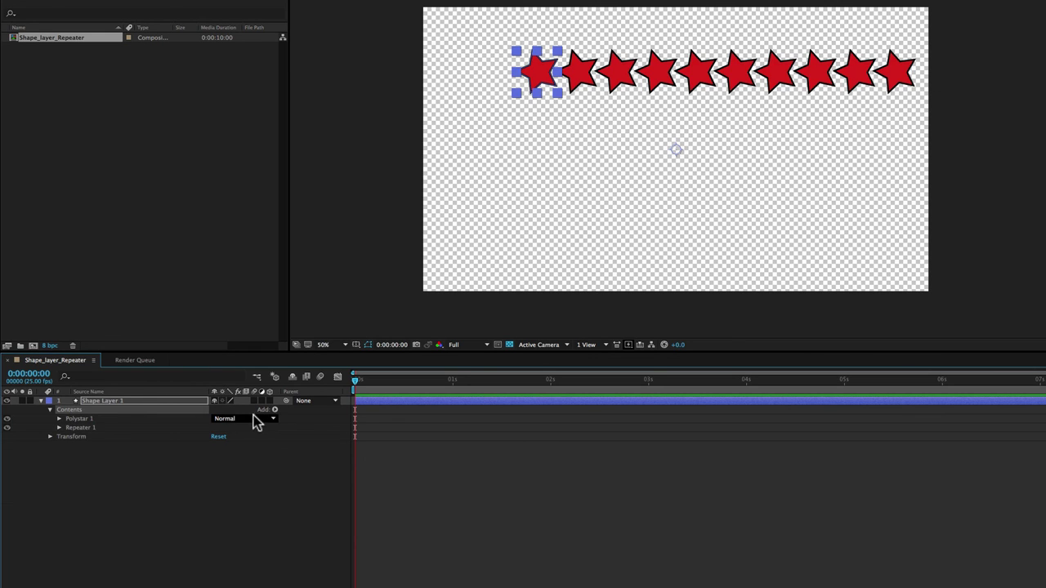
left_click(275, 410)
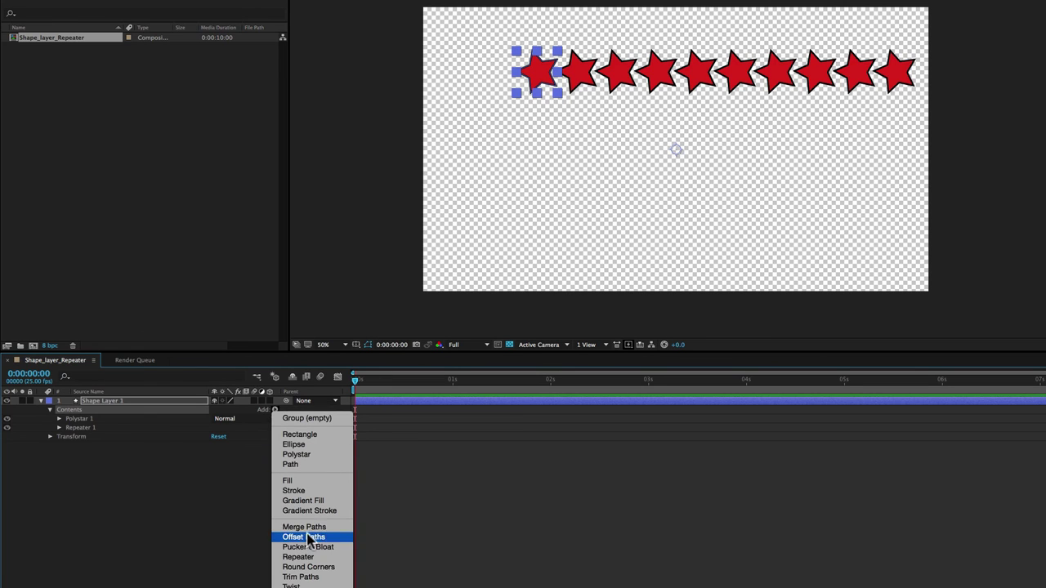
left_click(298, 557)
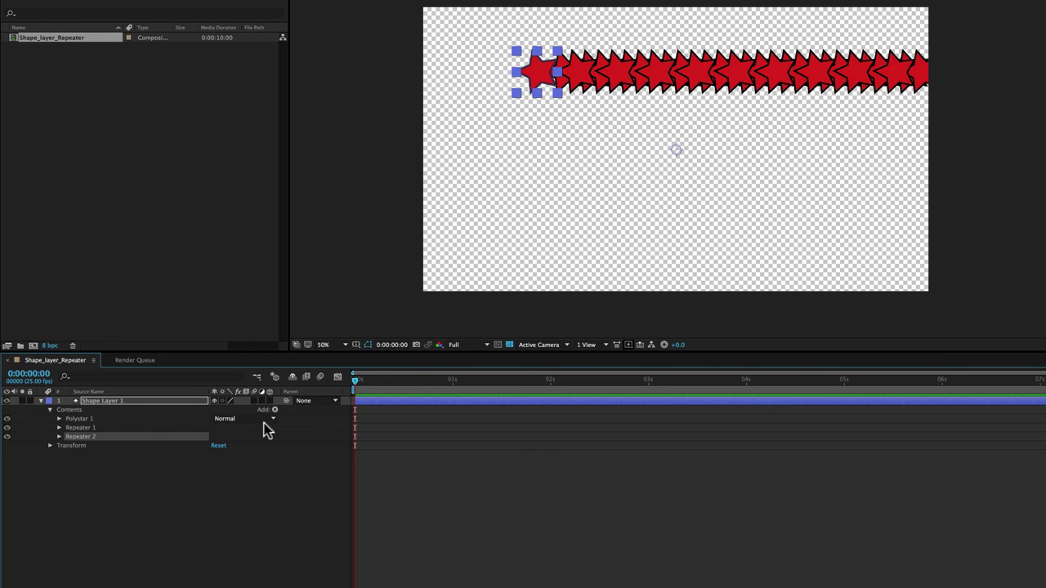
Set Repeater 2 Position to 0,213 and raise its Copies to stack the star rows
left_click(59, 436)
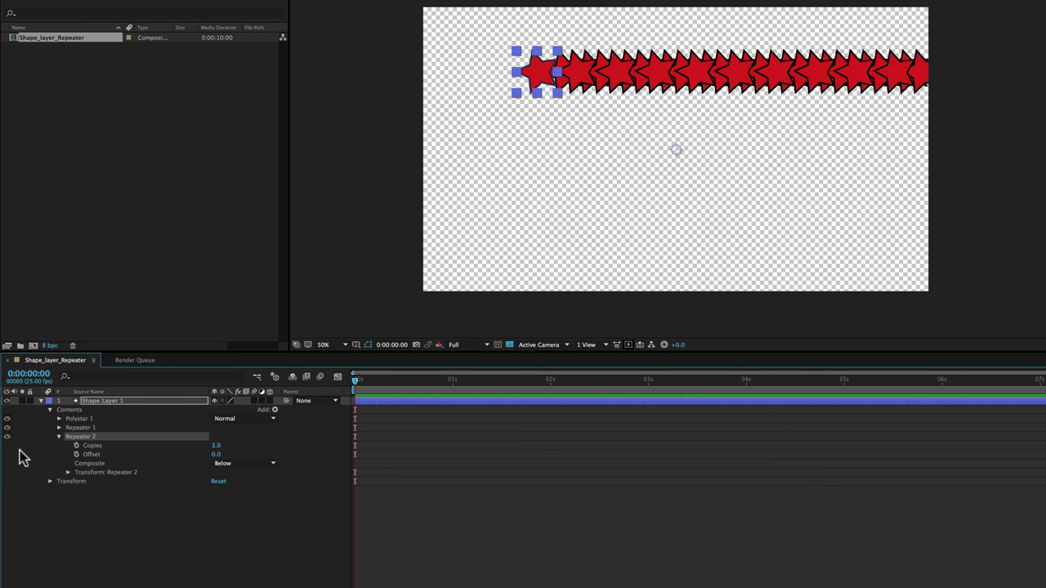
left_click(68, 473)
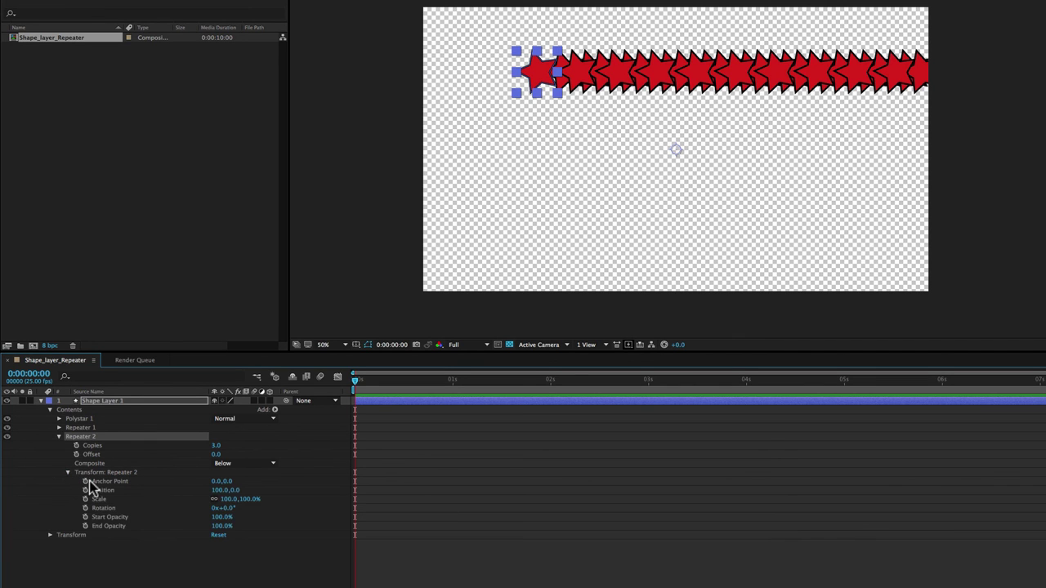
left_click_drag(219, 491, 215, 491)
left_click(217, 490)
type("0")
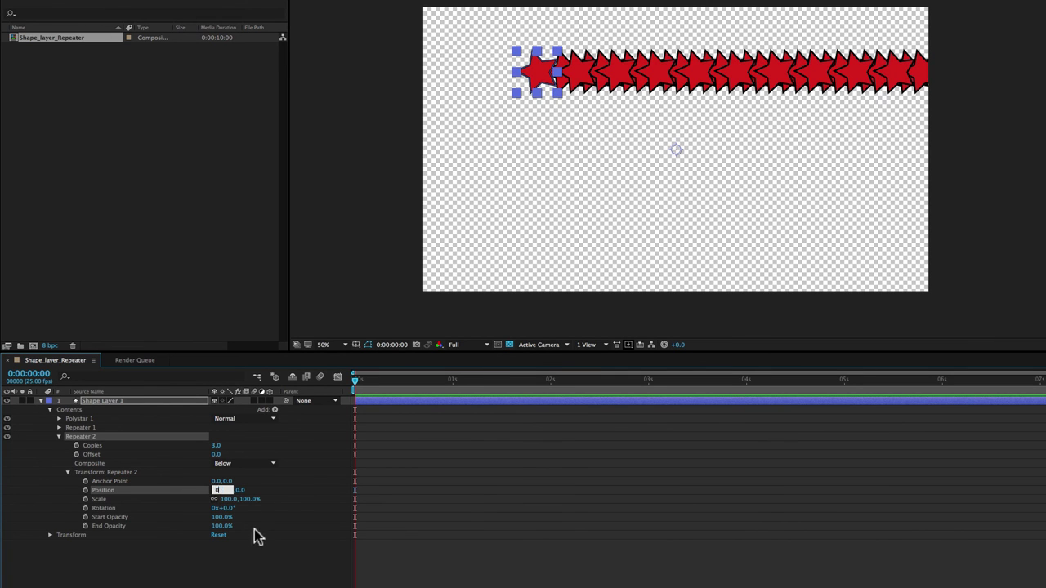
left_click(254, 530)
left_click_drag(227, 491, 334, 491)
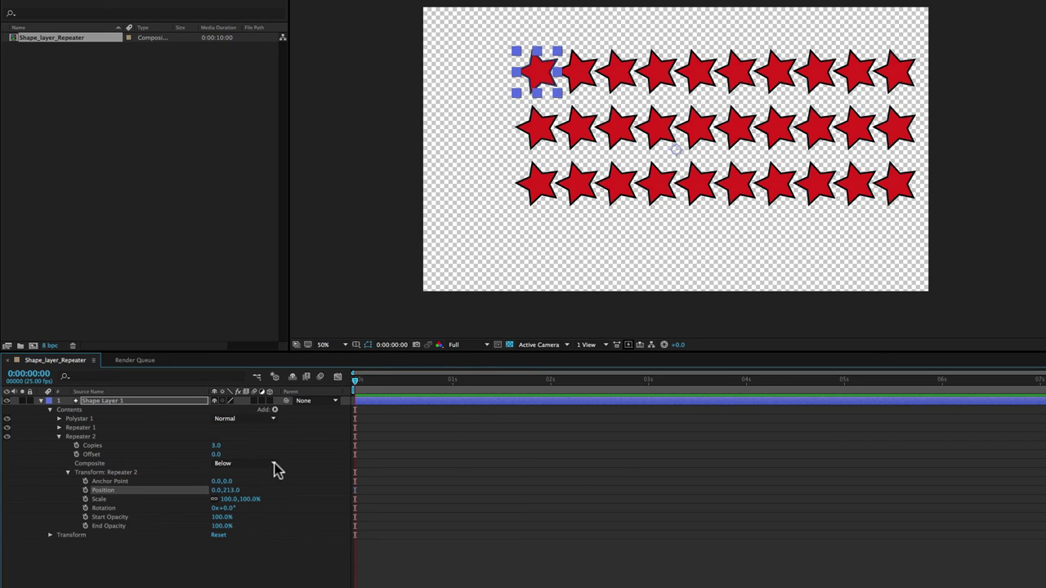
left_click(218, 446)
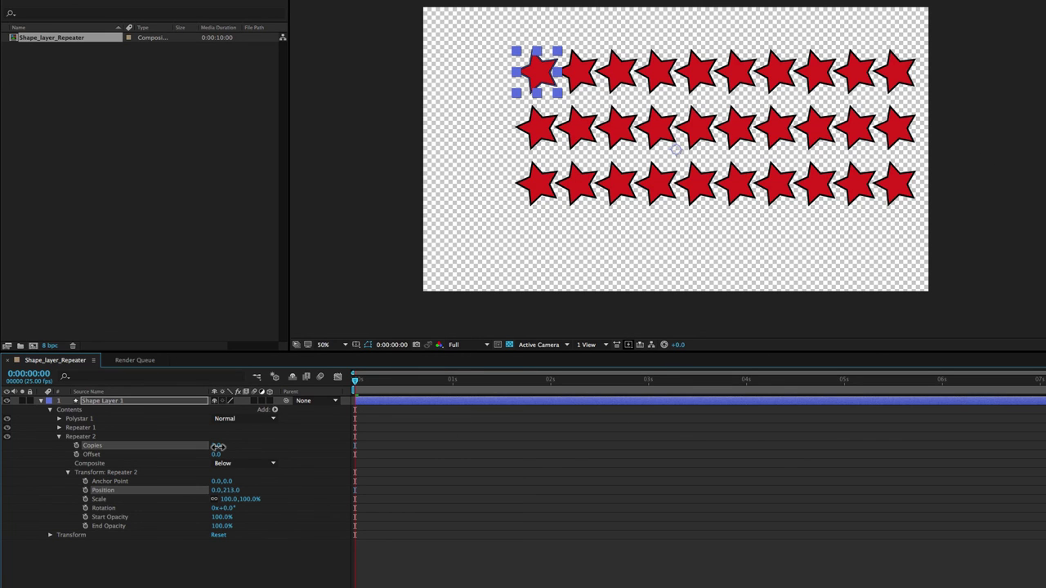
left_click_drag(218, 446, 220, 446)
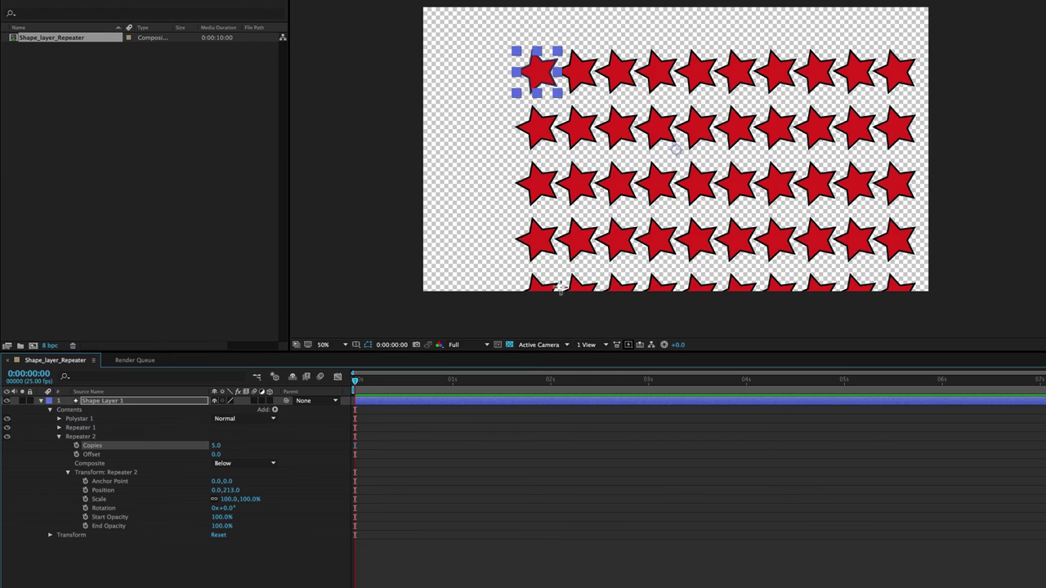